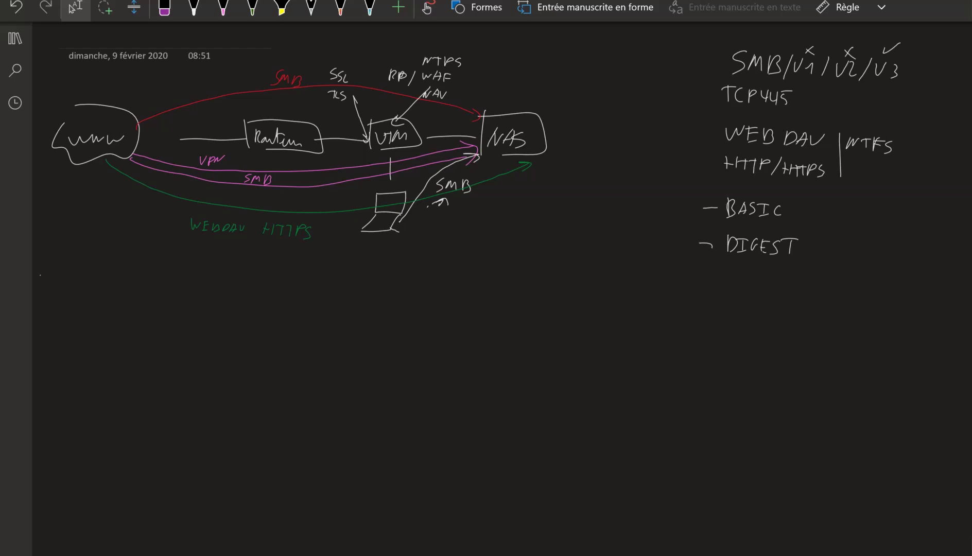
Draw a white upward arrow under the SMB label beside the laptop sketch
{"action": "mouse_move", "coordinate": [431, 207]}
{"action": "left_mouse_down"}
{"action": "mouse_move", "coordinate": [439, 198]}
{"action": "mouse_move", "coordinate": [432, 219]}
{"action": "left_mouse_up"}
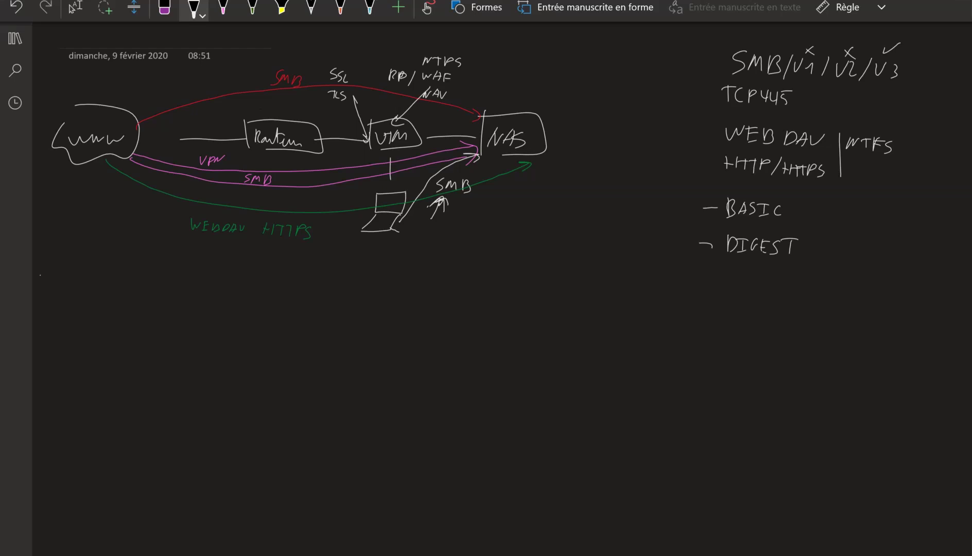
Trace over the SSL/TLS arrowhead into the UTM box, then bring up the Synology NAS window in Firefox
{"action": "left_click_drag", "start_coordinate": [360, 122], "coordinate": [365, 134]}
{"action": "mouse_move", "coordinate": [486, 554]}
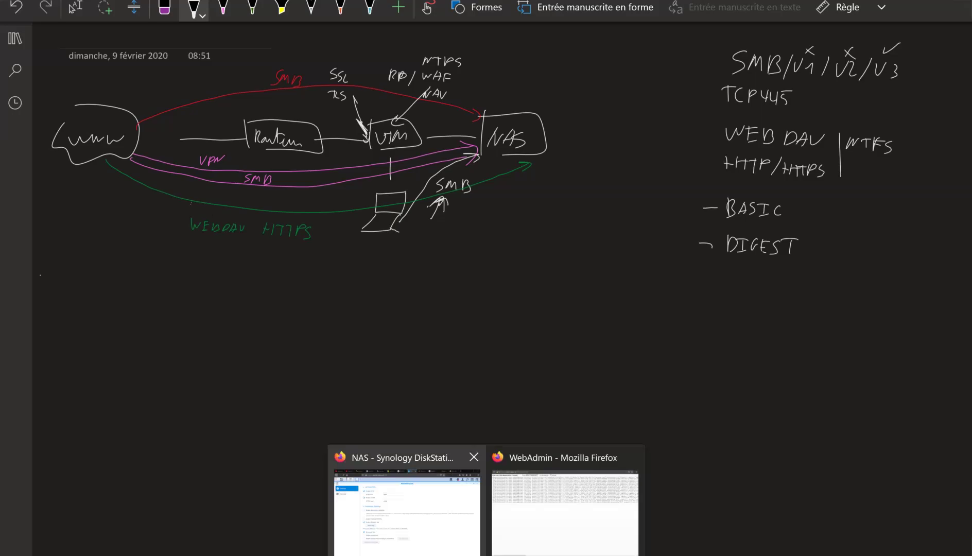
{"action": "left_click", "coordinate": [386, 515]}
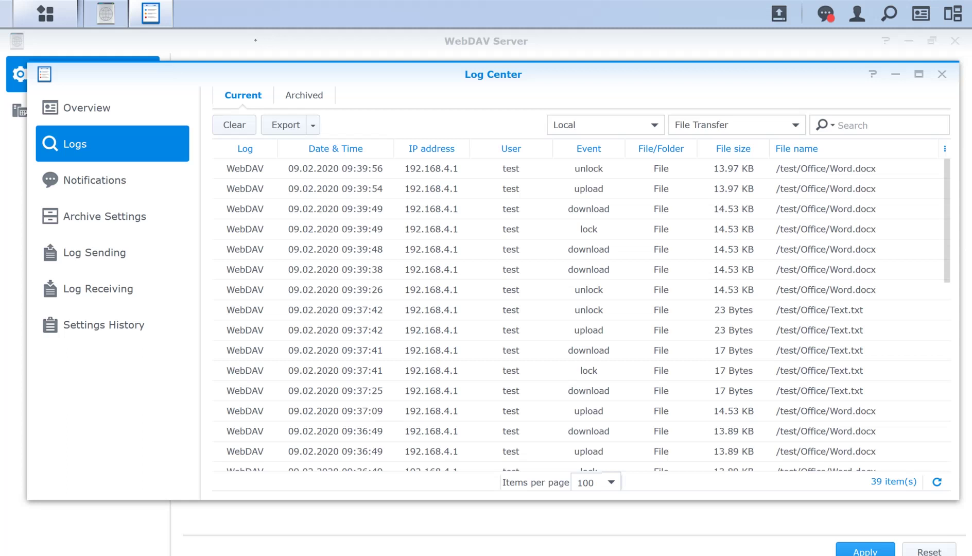
Switch between WebDAV Server settings and the Log Center's WebDAV file-transfer entries for Word.docx and Text.txt
{"action": "left_click", "coordinate": [256, 40]}
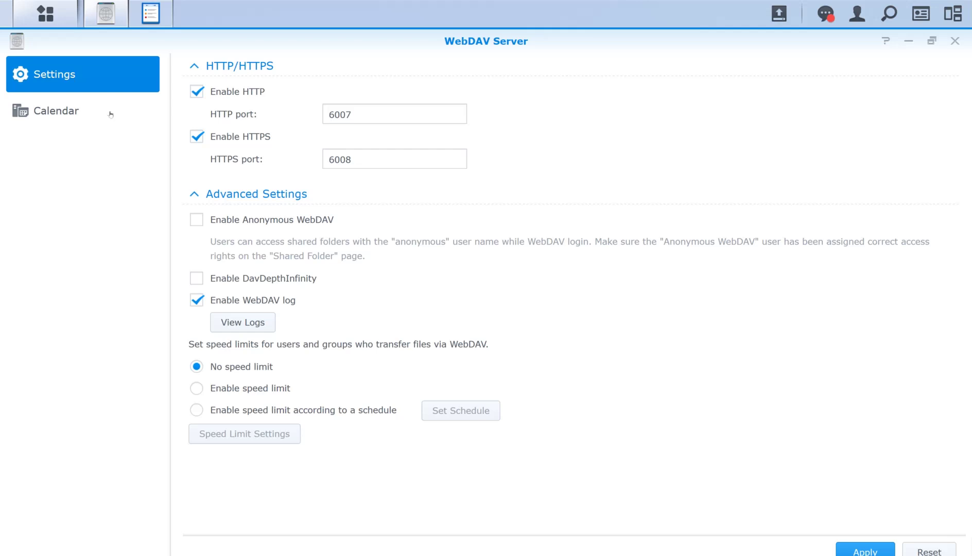
{"action": "left_click", "coordinate": [256, 318]}
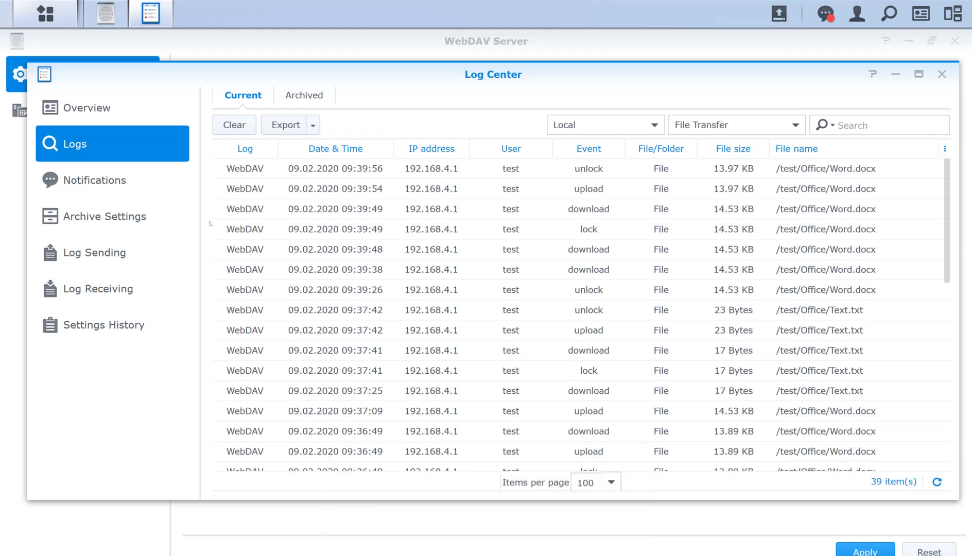
Close the Desktop and duplicate Ce PC Explorer windows and maximize the remaining Ce PC window
{"action": "mouse_move", "coordinate": [298, 555]}
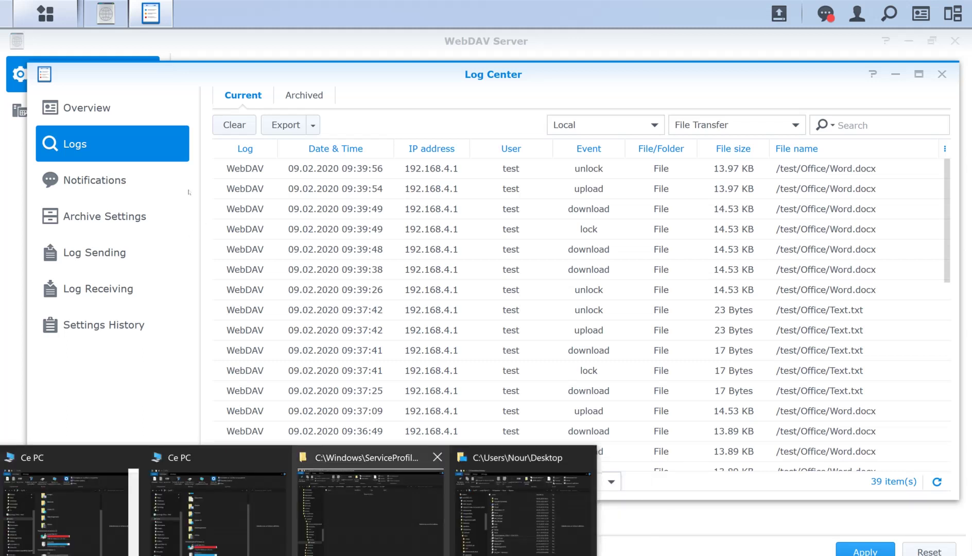
{"action": "mouse_move", "coordinate": [370, 510]}
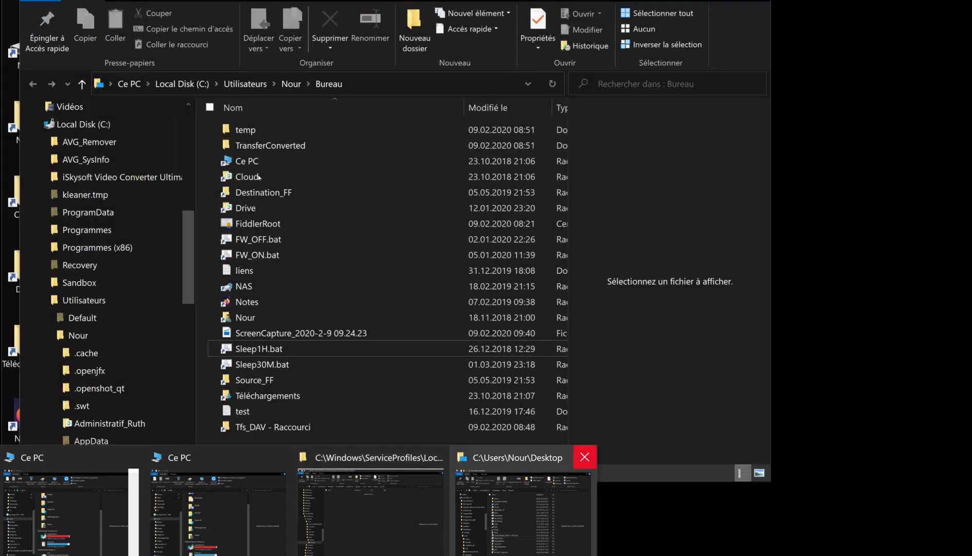
{"action": "left_click", "coordinate": [581, 458]}
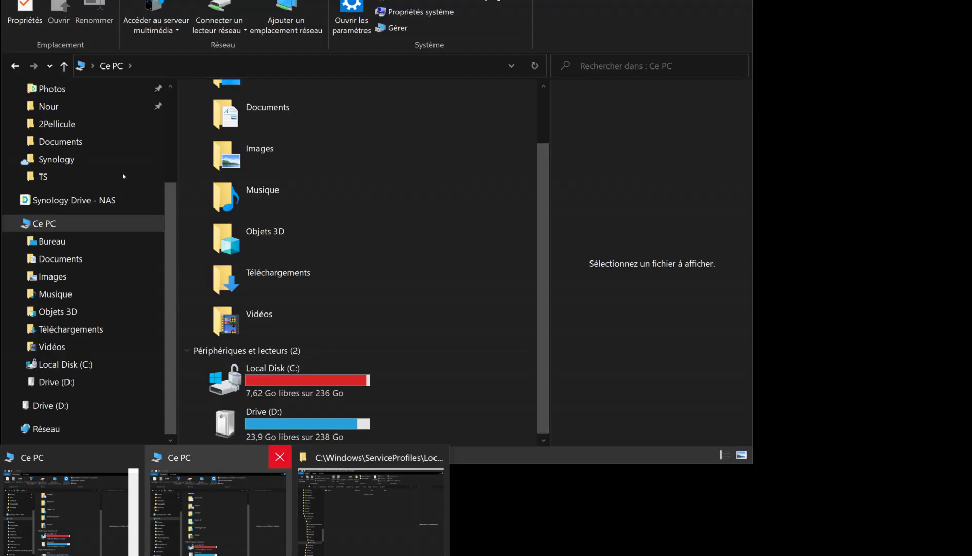
{"action": "left_click", "coordinate": [279, 457]}
{"action": "left_click", "coordinate": [118, 500]}
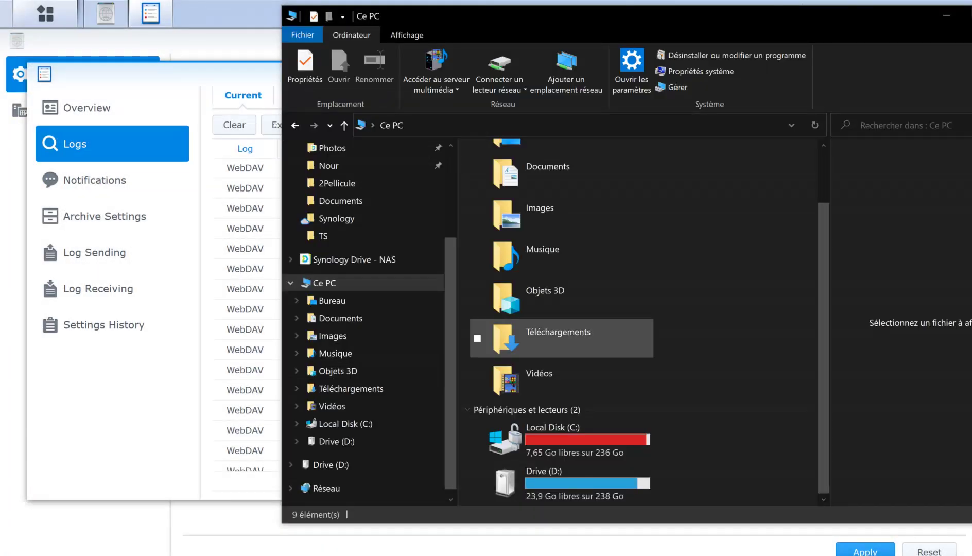
{"action": "key", "text": "super+Up"}
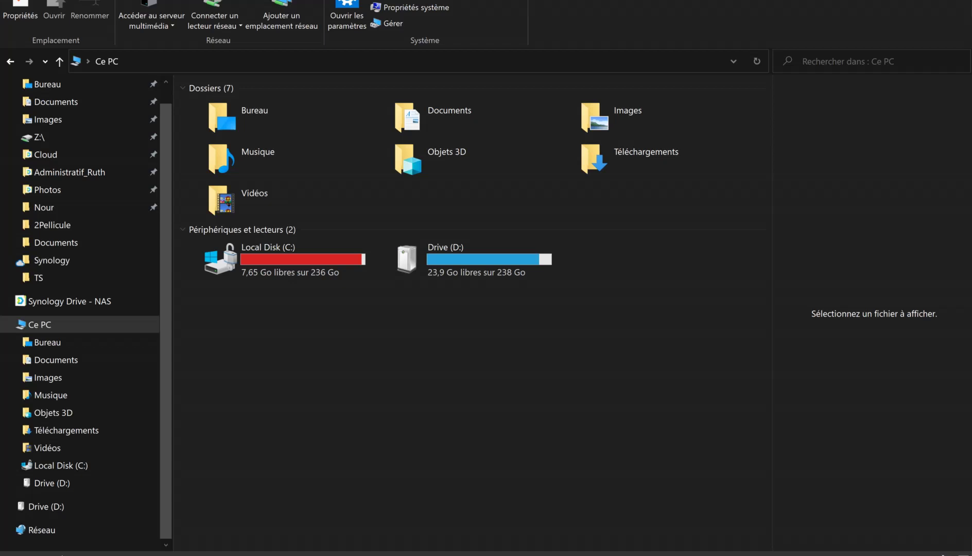
{"action": "left_click", "coordinate": [214, 26]}
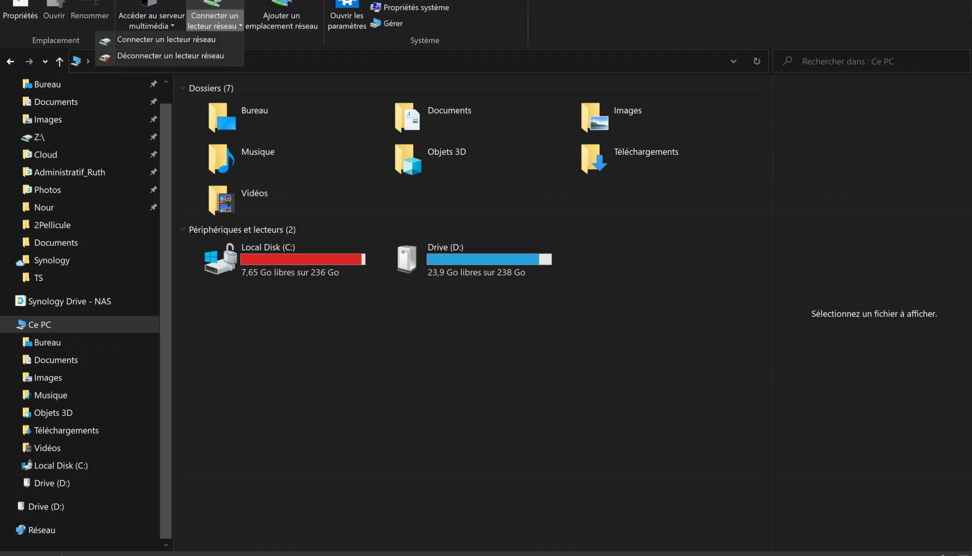
{"action": "left_click", "coordinate": [167, 39]}
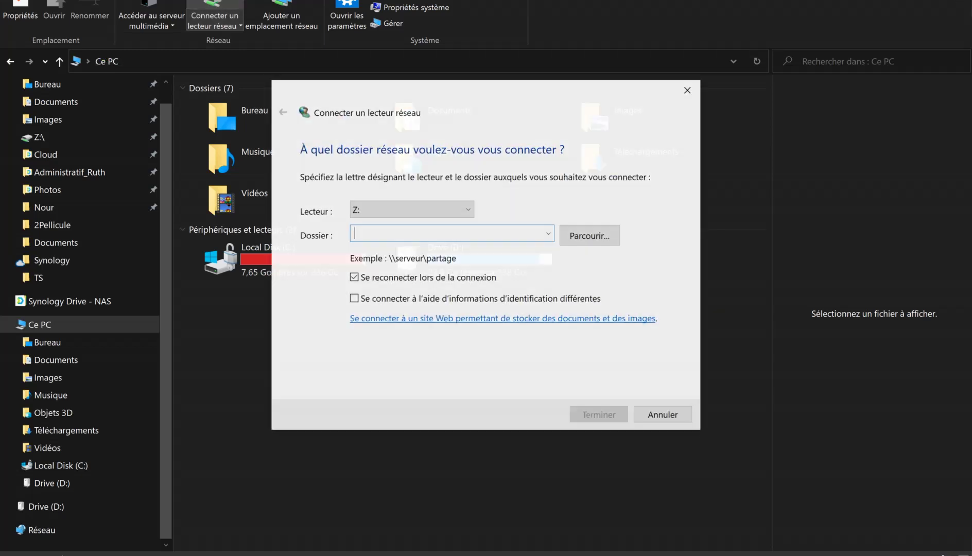
{"action": "type", "text": "https:/"}
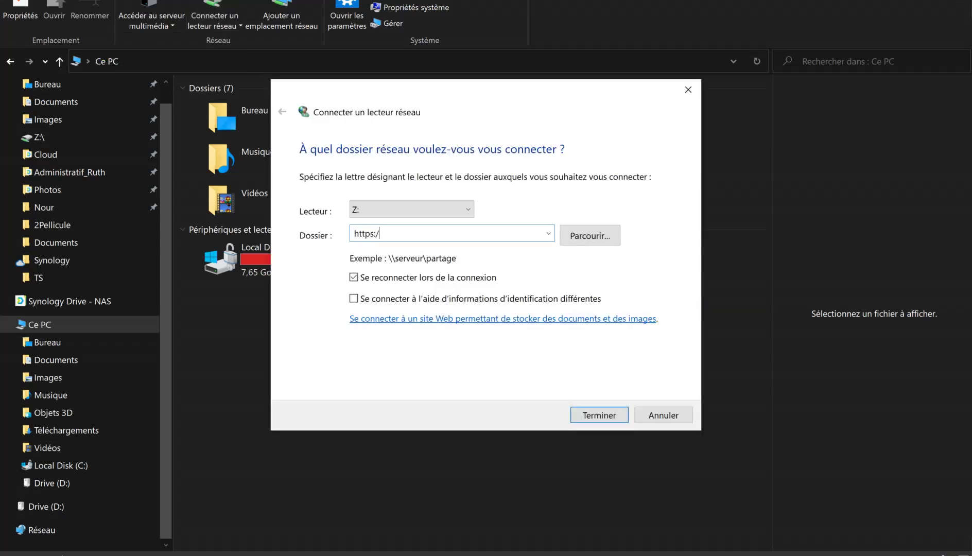
{"action": "type", "text": "/webdav01"}
{"action": "key", "text": "BackSpace"}
{"action": "key", "text": "BackSpace"}
{"action": "key", "text": "BackSpace"}
{"action": "key", "text": "BackSpace"}
{"action": "key", "text": "BackSpace"}
{"action": "key", "text": "BackSpace"}
{"action": "key", "text": "BackSpace"}
{"action": "key", "text": "BackSpace"}
{"action": "type", "text": "webdav.local/test"}
{"action": "key", "text": "Tab"}
{"action": "key", "text": "Tab"}
{"action": "key", "text": "Tab"}
{"action": "key", "text": "space"}
{"action": "key", "text": "Return"}
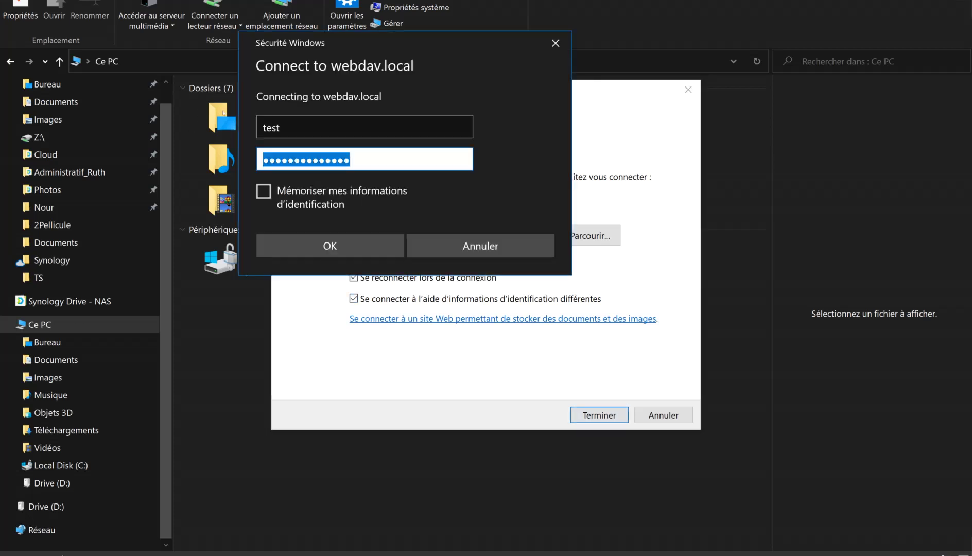
{"action": "key", "text": "Return"}
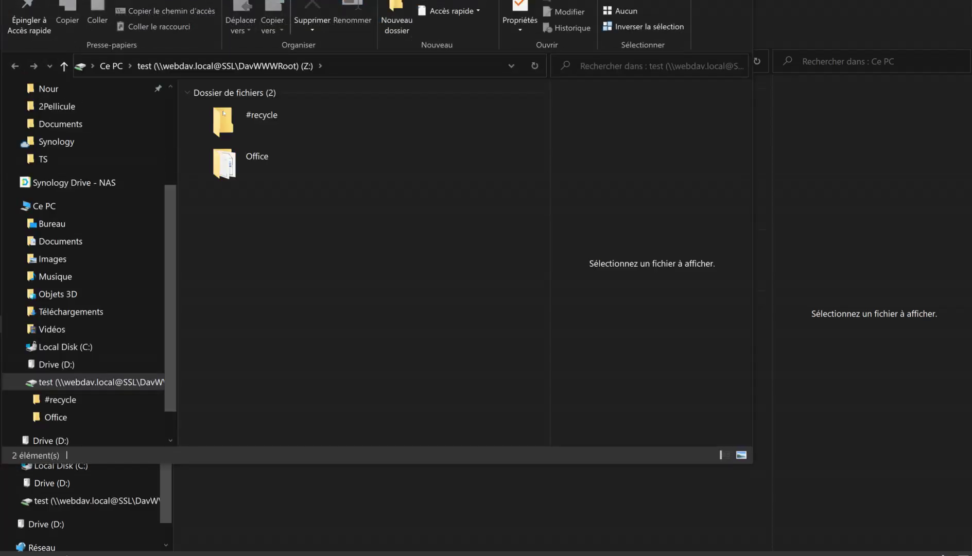
Open the Office folder on drive Z: to show its Text and Word files
{"action": "key", "text": "o"}
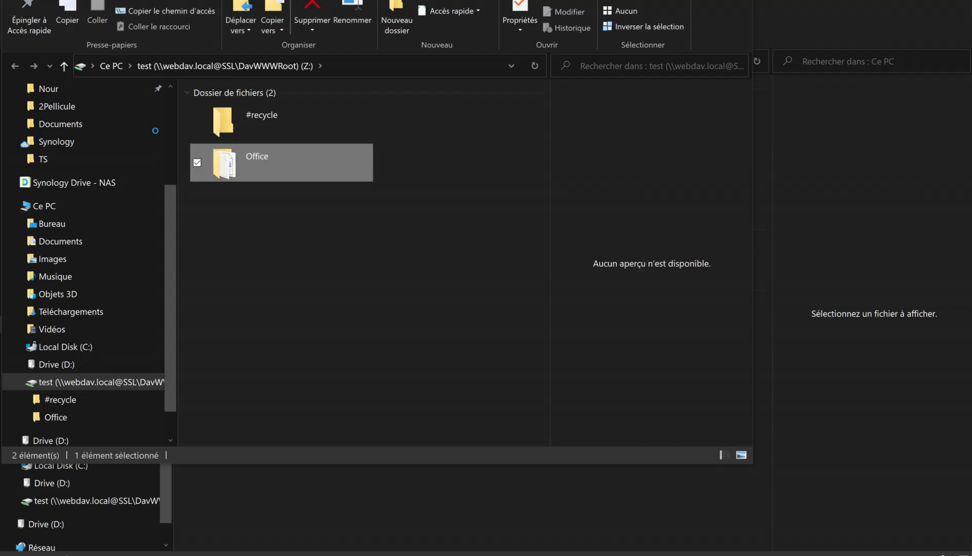
{"action": "key", "text": "Return"}
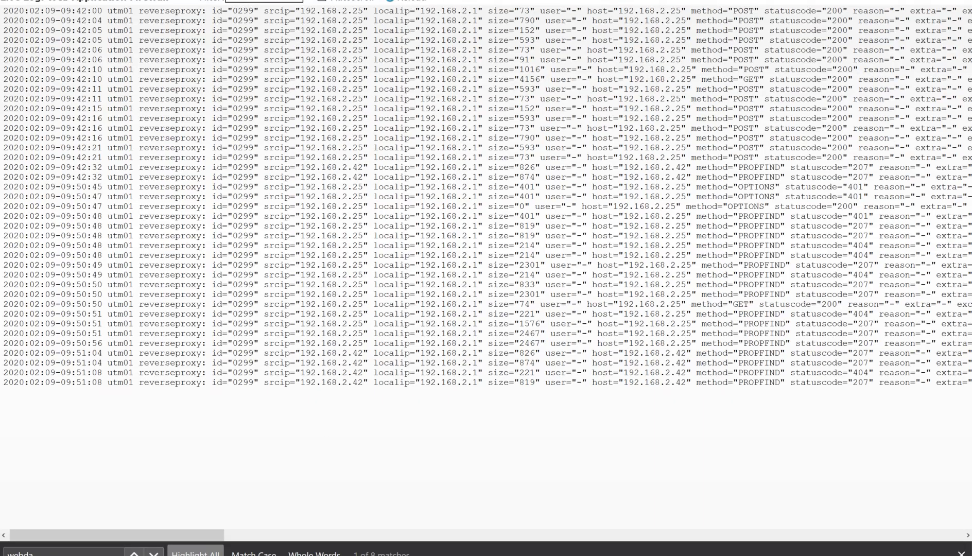
Highlight the reverse-proxy log lines from 09:50:49 onward
{"action": "left_click_drag", "start_coordinate": [477, 225], "coordinate": [492, 383]}
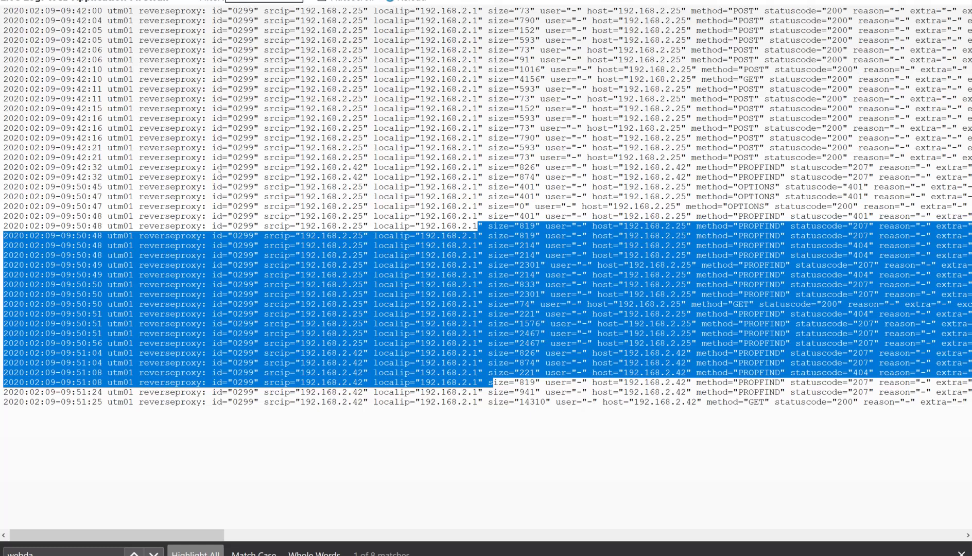
{"action": "left_click", "coordinate": [230, 167]}
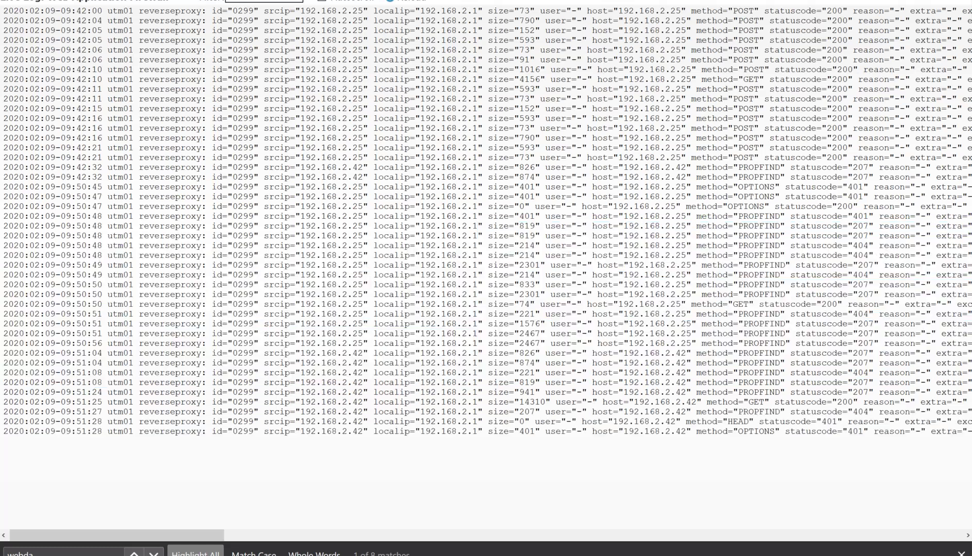
{"action": "left_click_drag", "start_coordinate": [499, 432], "coordinate": [608, 432]}
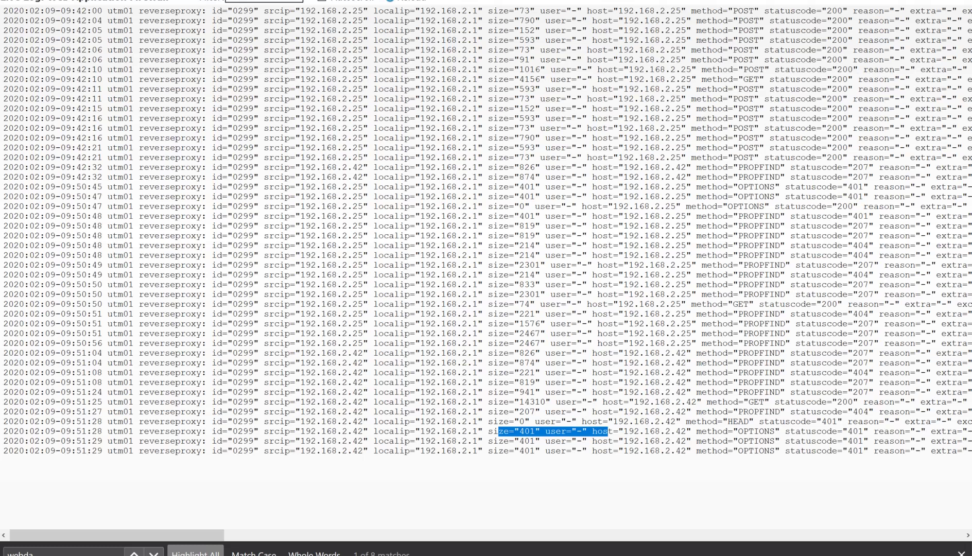
{"action": "left_click_drag", "start_coordinate": [531, 451], "coordinate": [567, 275]}
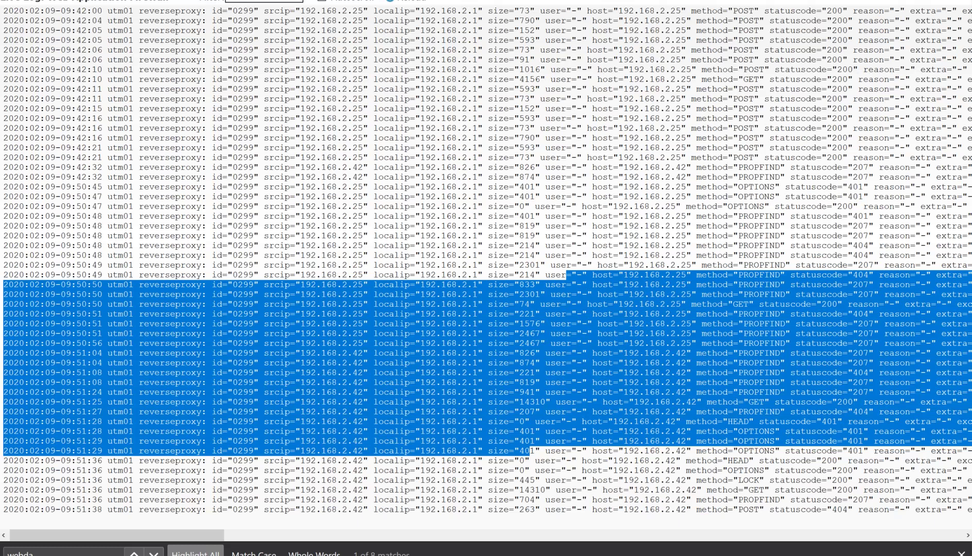
Pick out the 09:51:36 LOCK and GET requests and mark the 09:51:36–09:51:38 rows from 192.168.2.42
{"action": "double_click", "coordinate": [749, 480]}
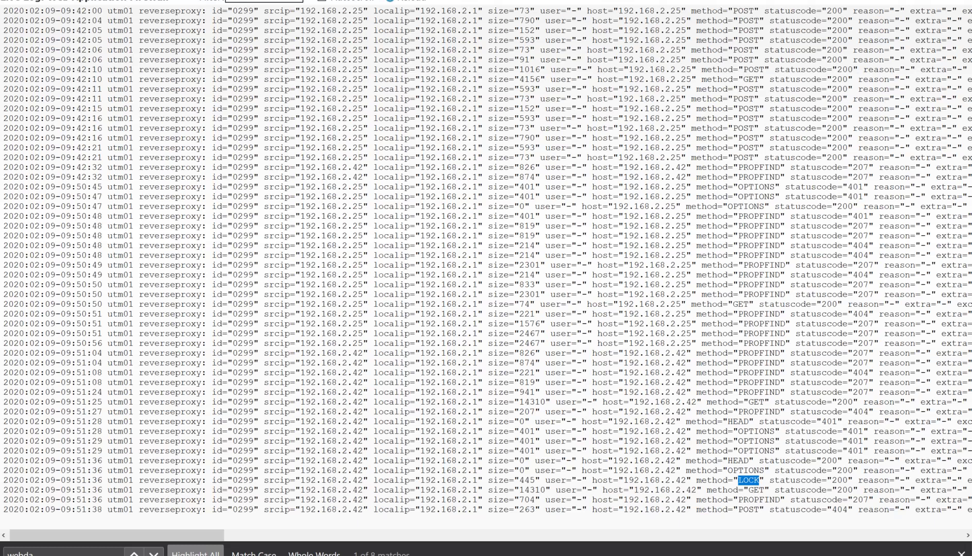
{"action": "double_click", "coordinate": [757, 490]}
{"action": "double_click", "coordinate": [748, 480]}
{"action": "left_click_drag", "start_coordinate": [732, 510], "coordinate": [737, 460]}
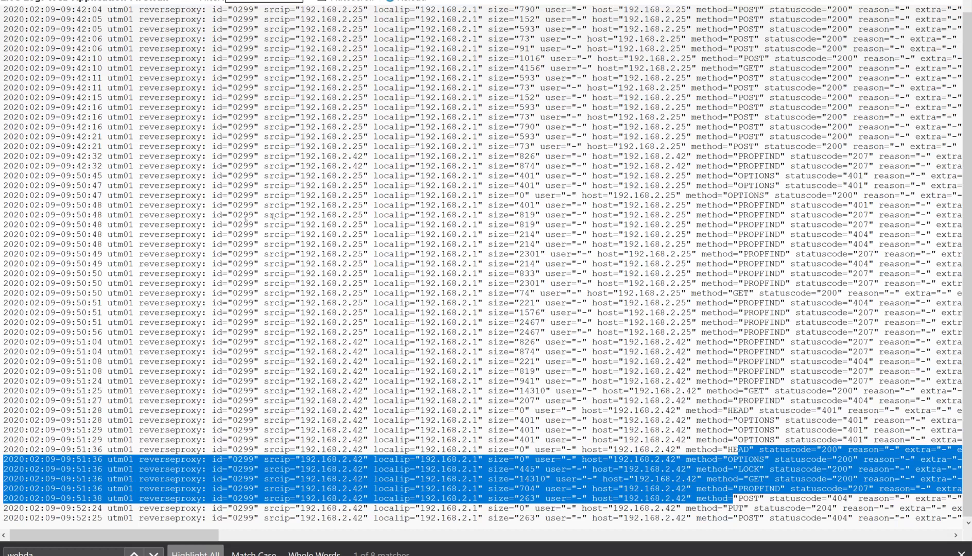
Open the Word document from the Z:\Office folder, triggering the locked-for-editing warning
{"action": "mouse_move", "coordinate": [230, 554]}
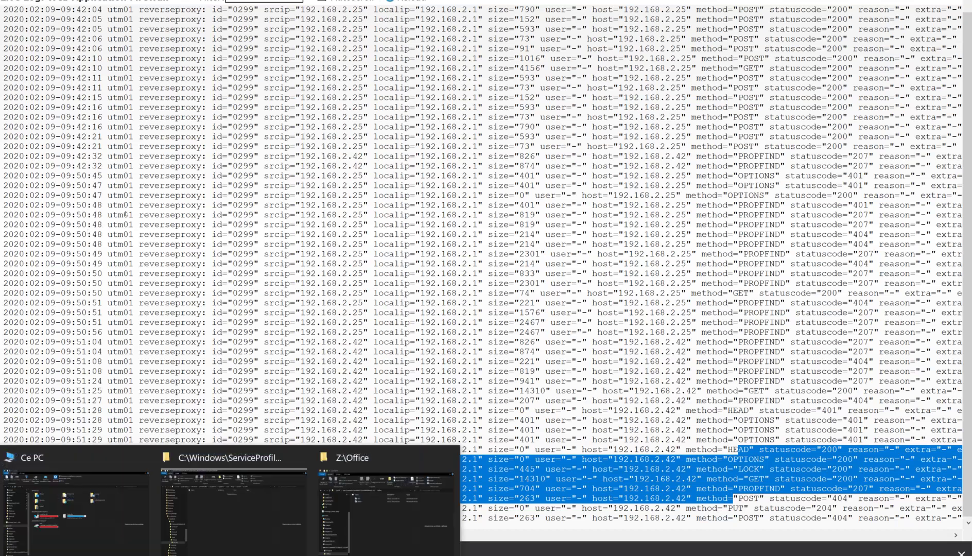
{"action": "left_click", "coordinate": [386, 512]}
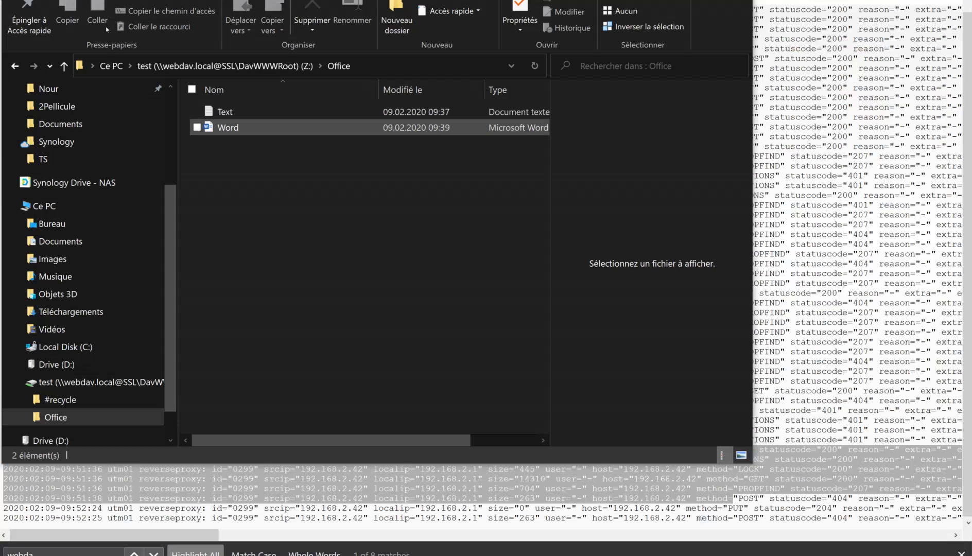
{"action": "left_click", "coordinate": [228, 127]}
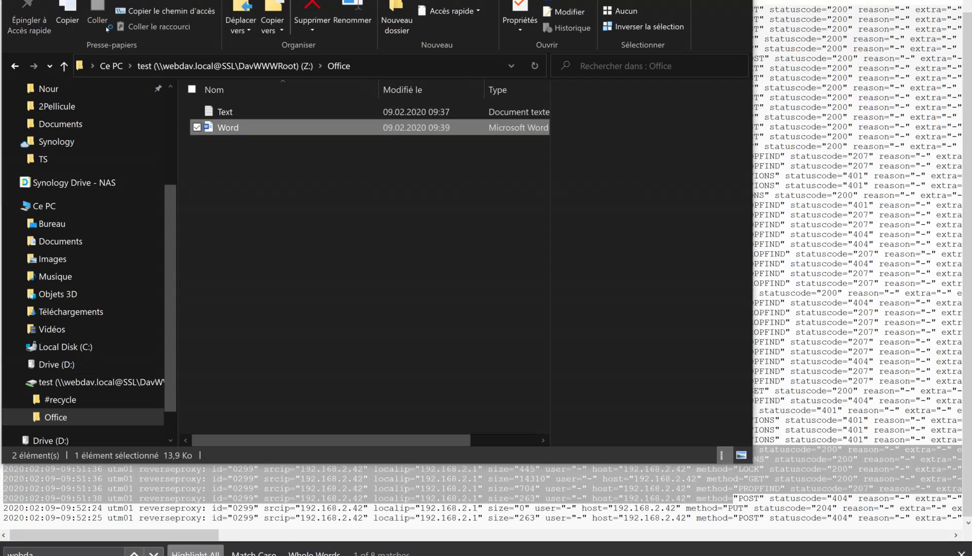
{"action": "key", "text": "Return"}
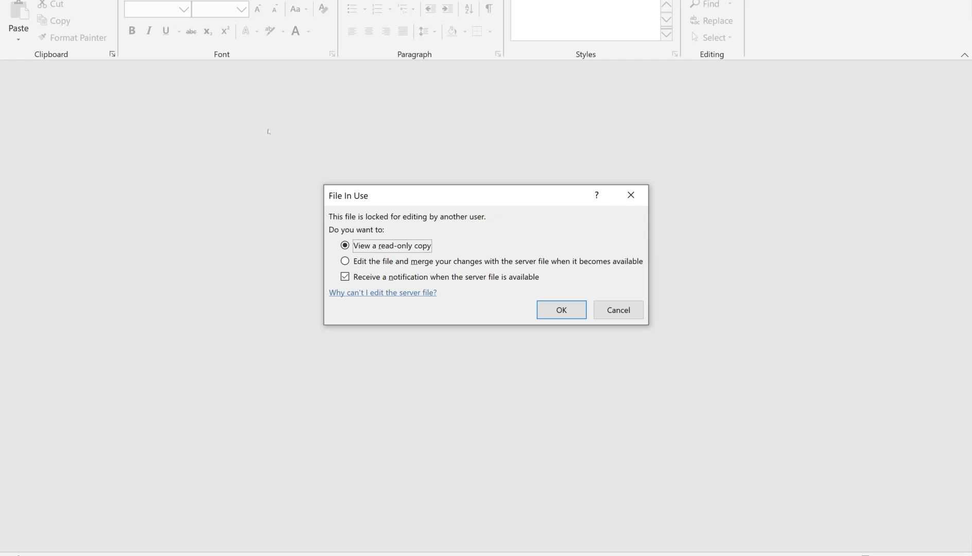
Choose to edit locally and merge later, then add 'Surface is writing' below 'Acer is writing 1'
{"action": "key", "text": "Down"}
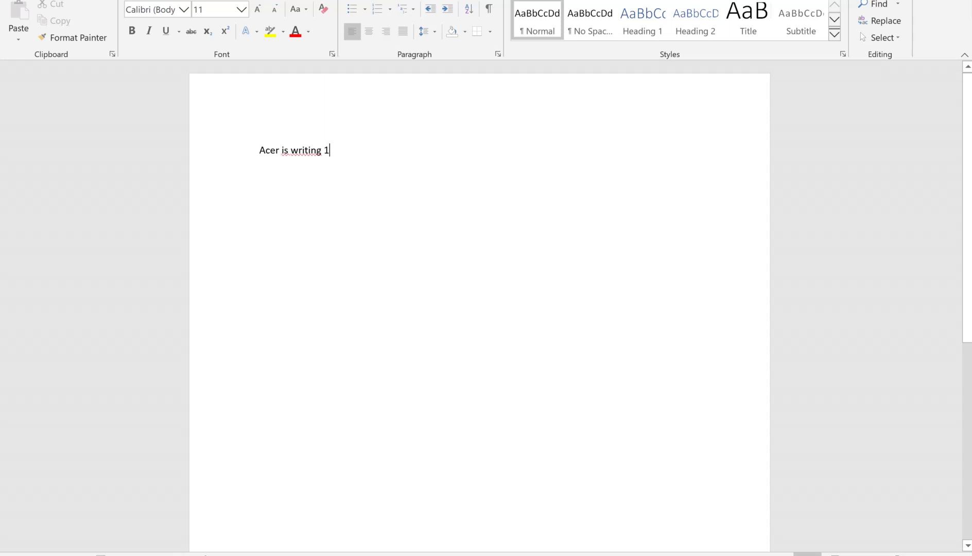
{"action": "key", "text": "Return"}
{"action": "type", "text": "Surface is wr"}
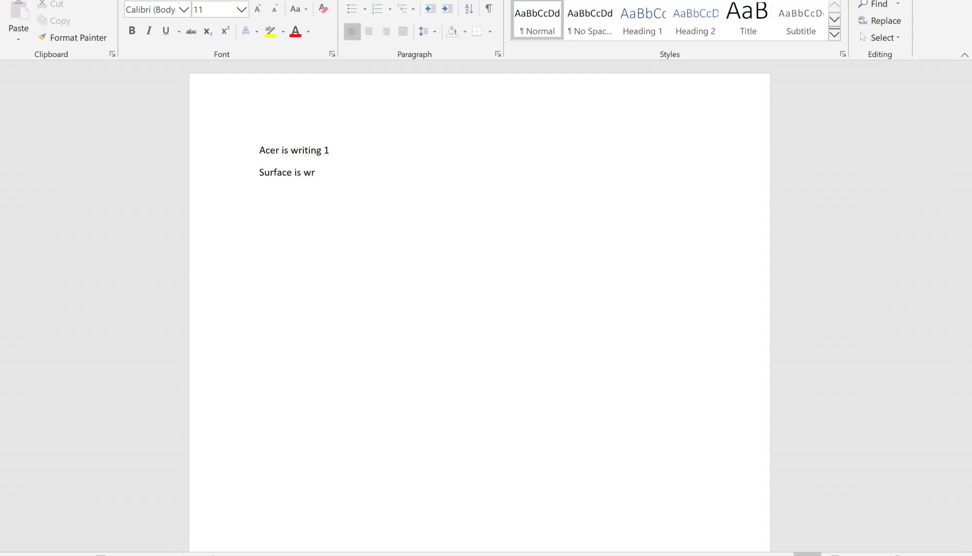
{"action": "type", "text": "iting"}
{"action": "left_click", "coordinate": [330, 149]}
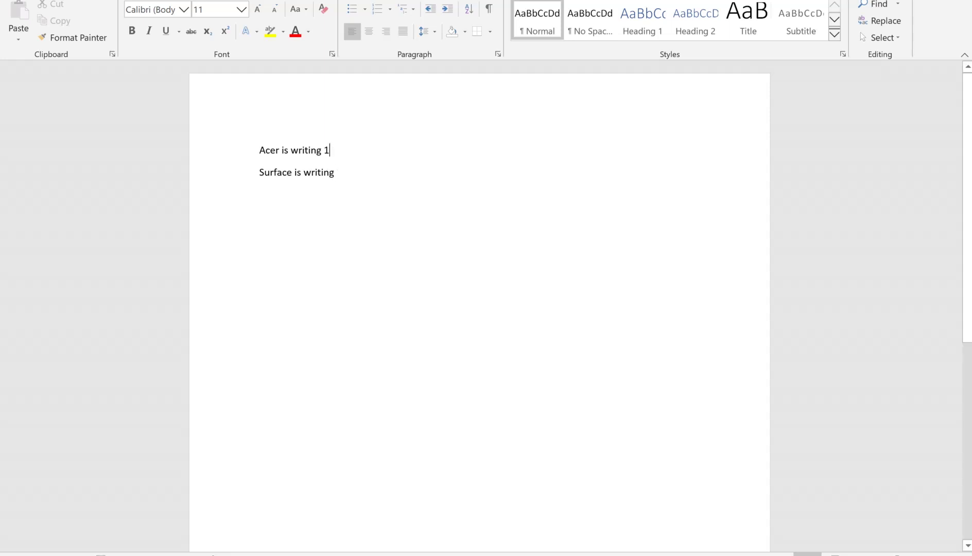
{"action": "key", "text": "Return"}
{"action": "key", "text": "Delete"}
{"action": "left_click", "coordinate": [329, 150]}
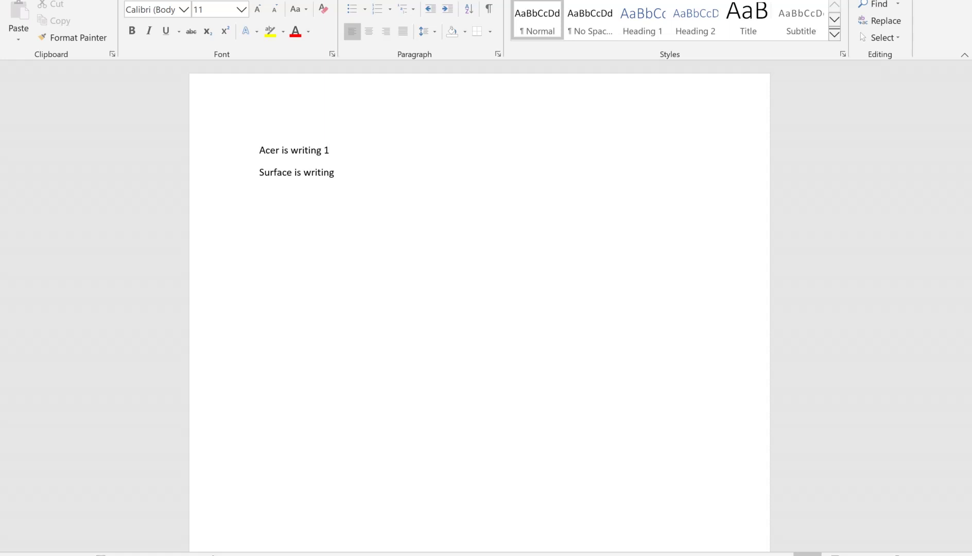
{"action": "key", "text": "alt+Tab"}
{"action": "key", "text": "alt+Tab"}
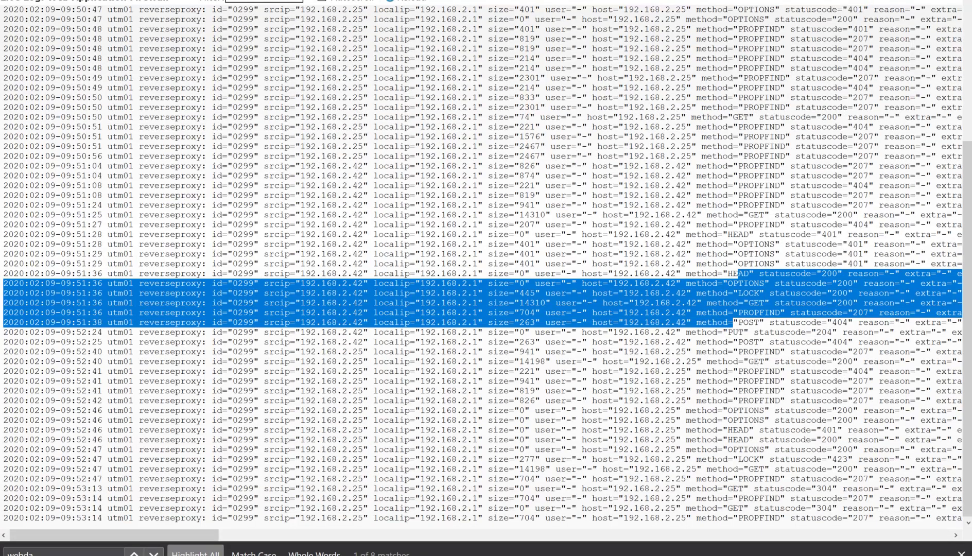
Mark the newest PUT and LOCK 423 requests in the WebAdmin proxy log
{"action": "key", "text": "shift+Right"}
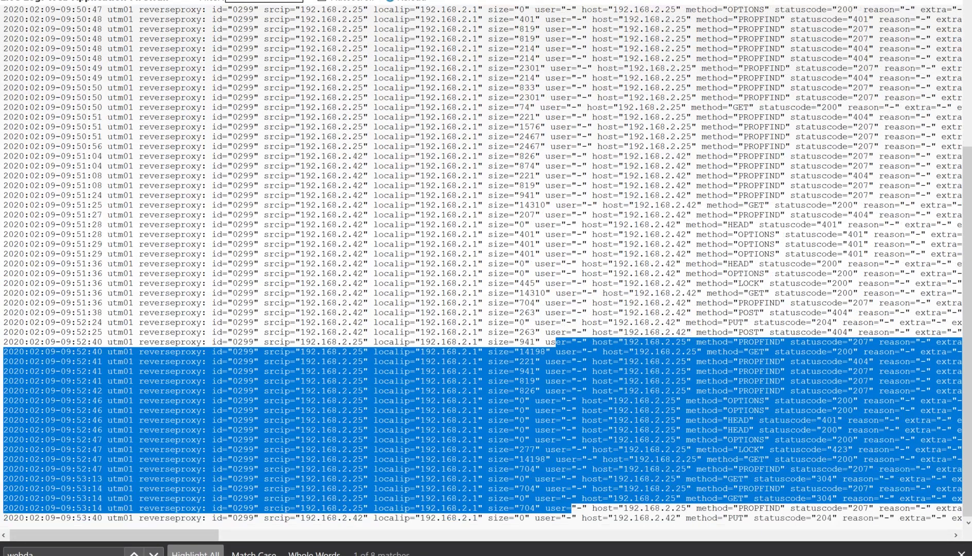
{"action": "double_click", "coordinate": [735, 518]}
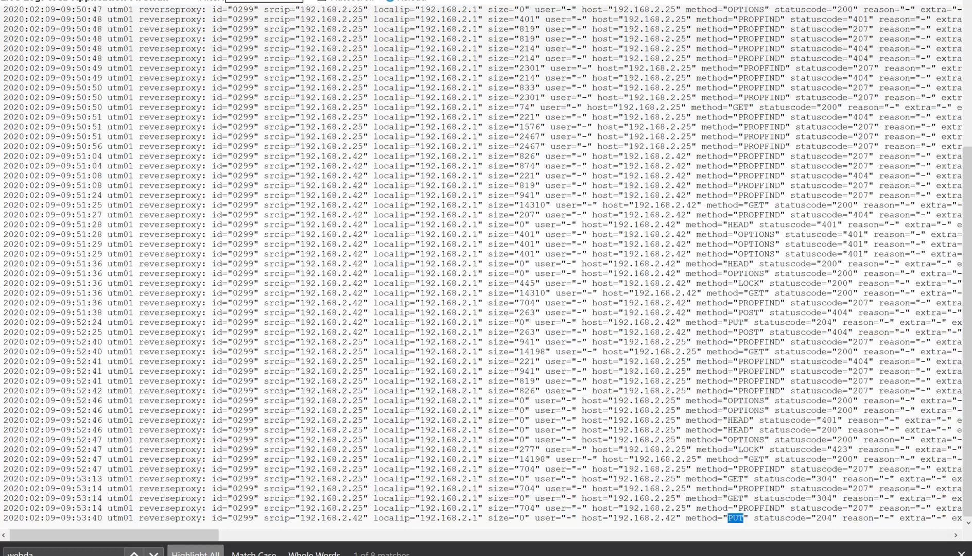
{"action": "left_click_drag", "start_coordinate": [613, 508], "coordinate": [744, 518]}
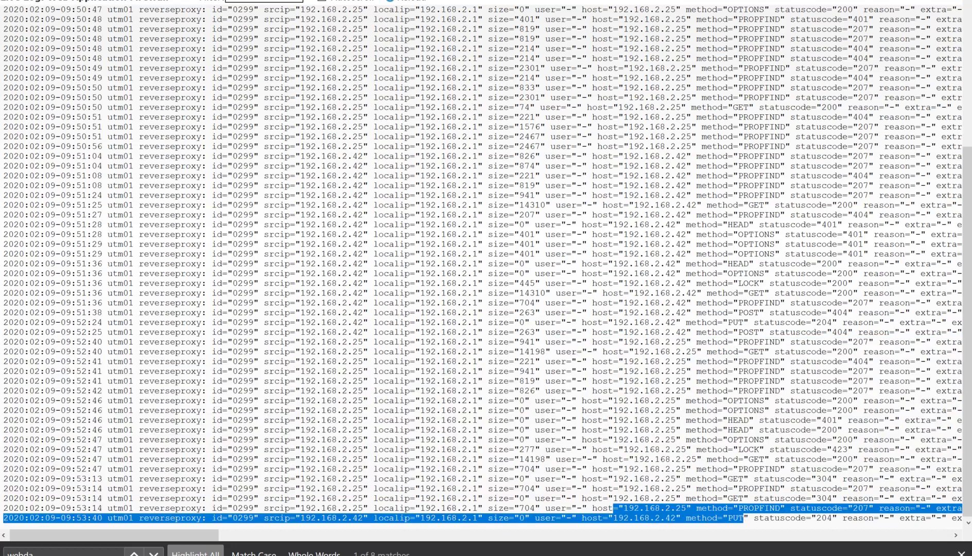
{"action": "left_click_drag", "start_coordinate": [670, 518], "coordinate": [754, 518]}
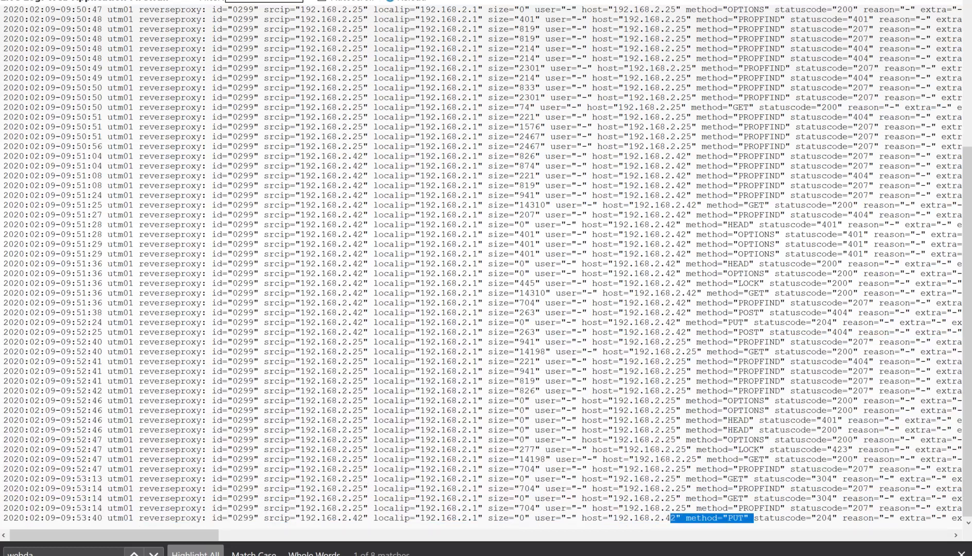
Check the 'Surface is writing' line in Word, then pick out the UNLOCK request in the log
{"action": "key", "text": "alt+Tab"}
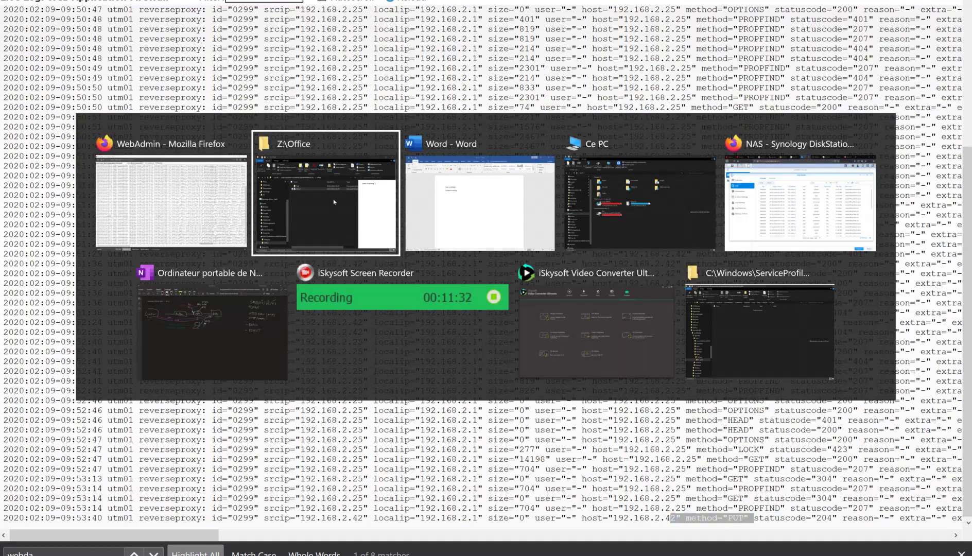
{"action": "key", "text": "alt+Tab"}
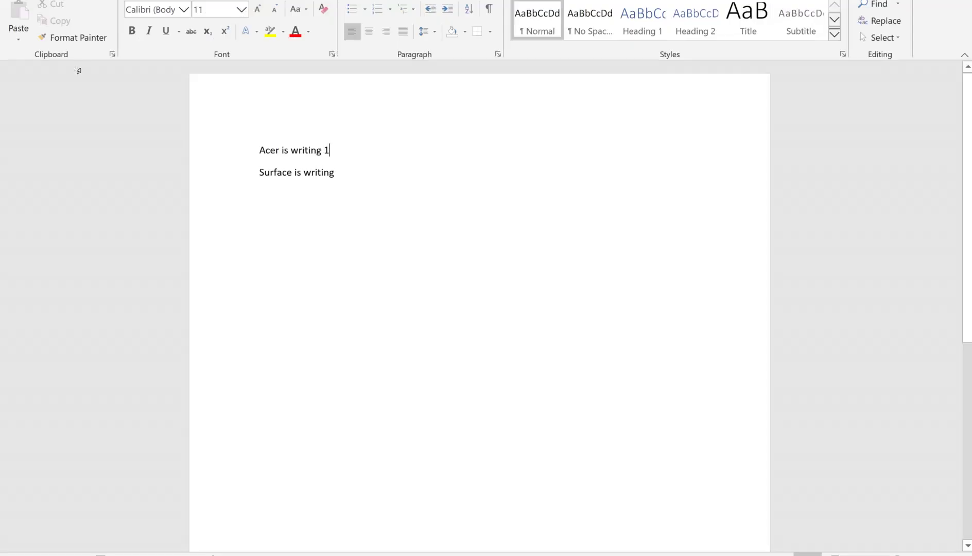
{"action": "left_click_drag", "start_coordinate": [259, 172], "coordinate": [334, 172]}
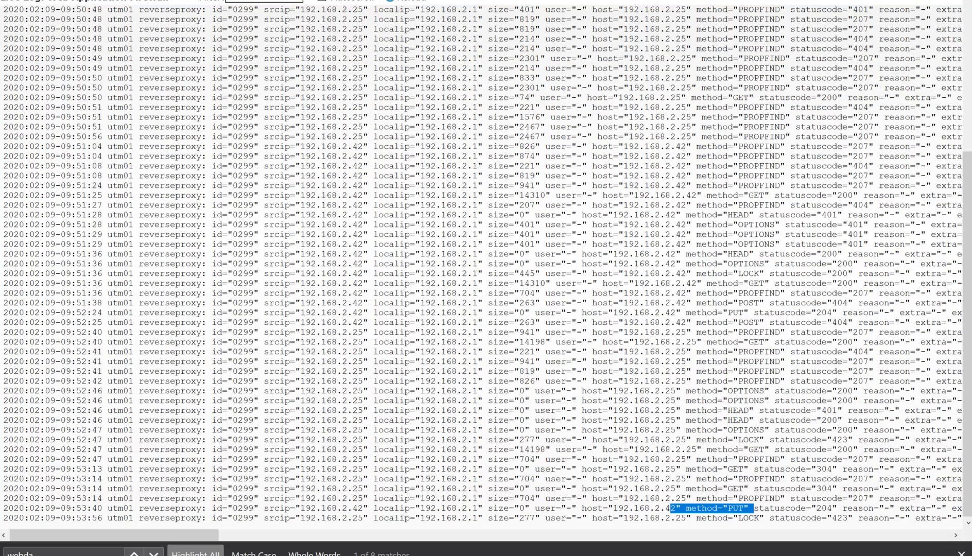
{"action": "left_click_drag", "start_coordinate": [602, 401], "coordinate": [627, 518]}
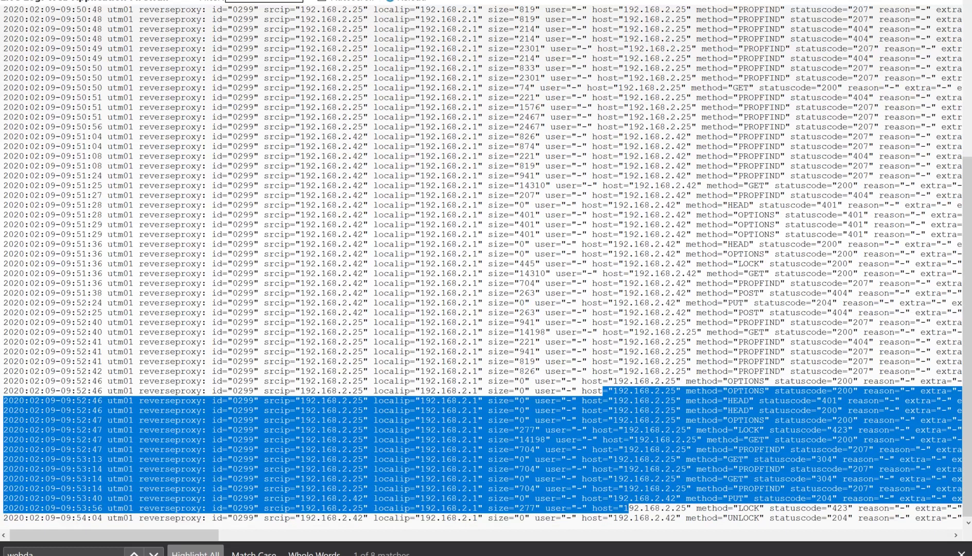
{"action": "double_click", "coordinate": [743, 518]}
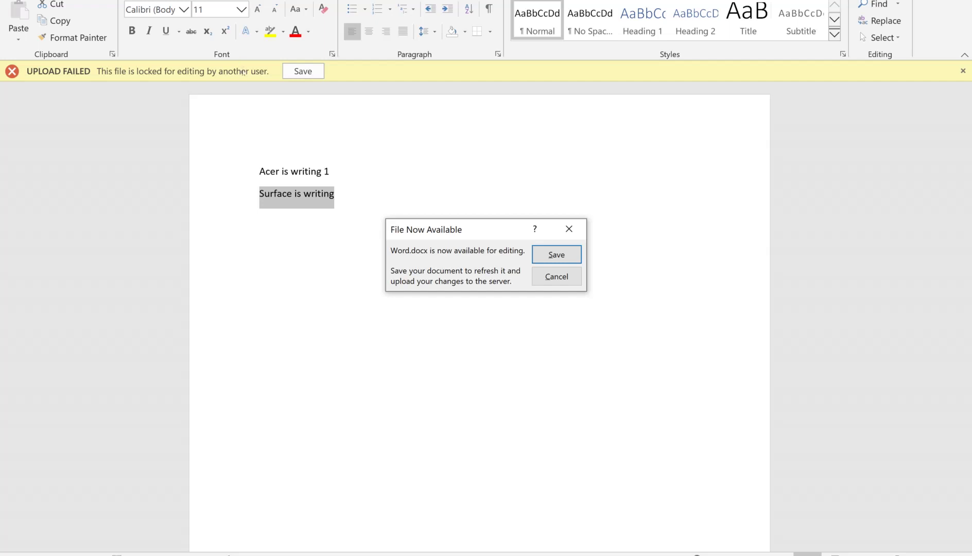
Save the Word document with the merged 'Acer is wrting 2' line back to the server
{"action": "key", "text": "Return"}
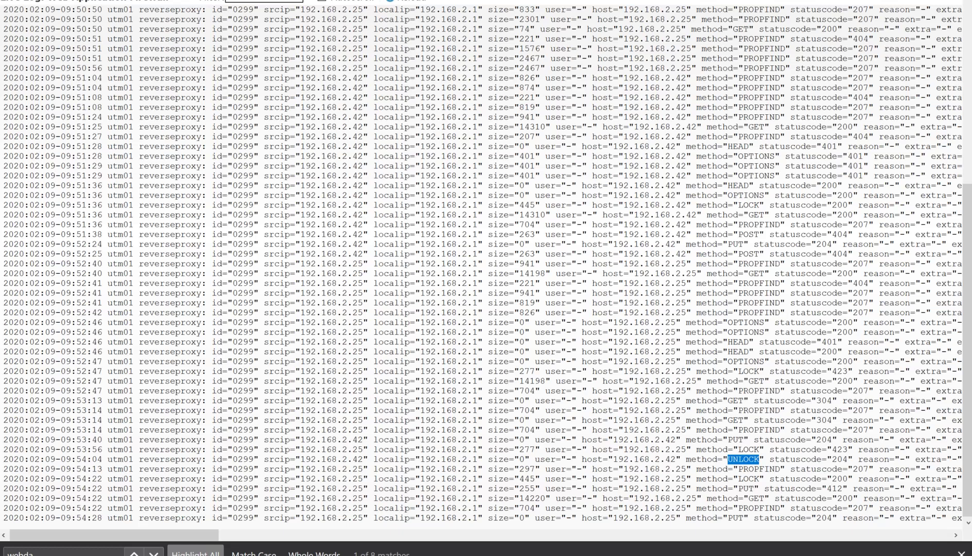
{"action": "left_click_drag", "start_coordinate": [477, 137], "coordinate": [509, 518]}
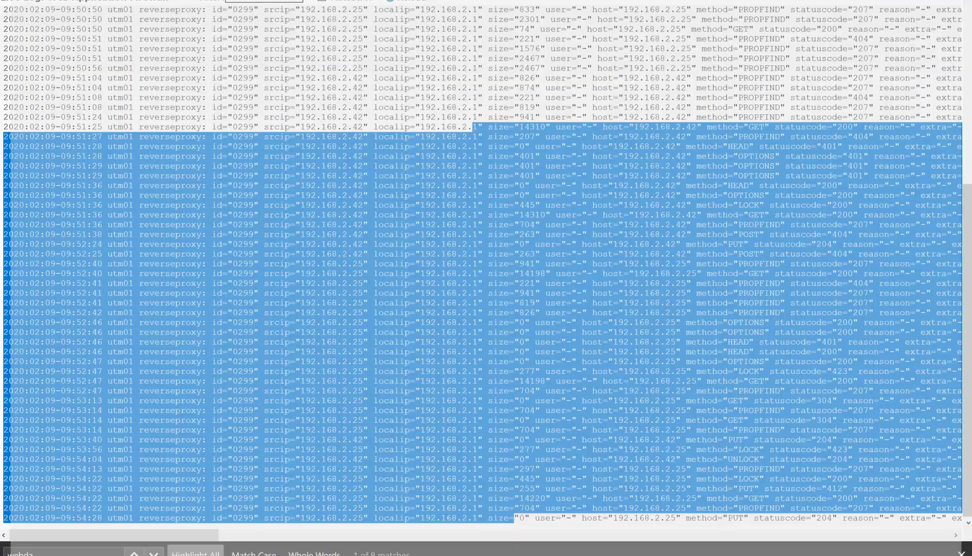
{"action": "key", "text": "alt+Tab"}
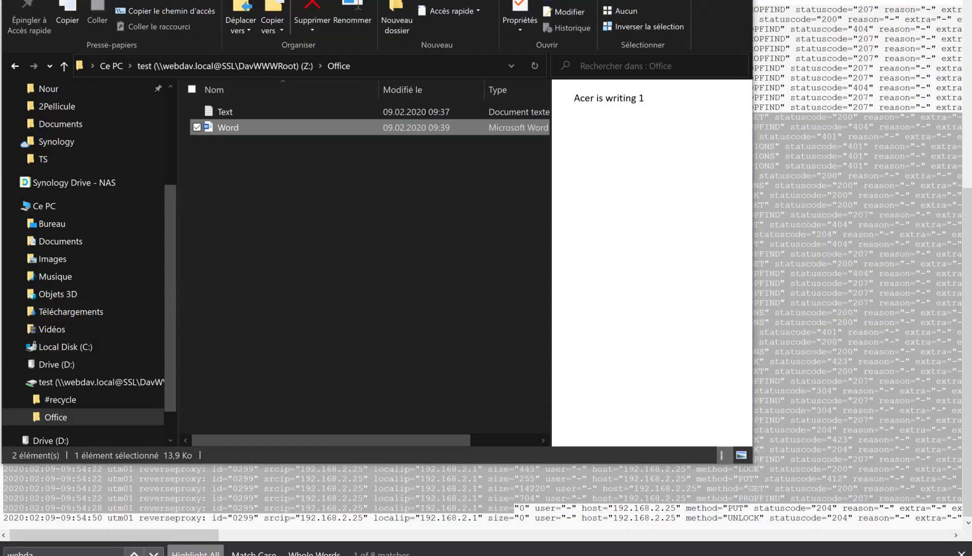
{"action": "key", "text": "alt+Tab"}
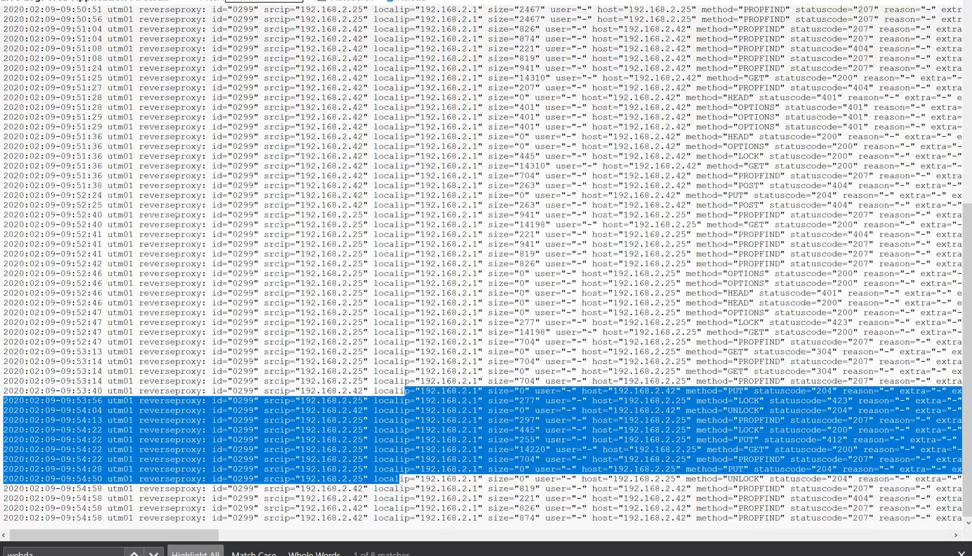
{"action": "left_click", "coordinate": [303, 222]}
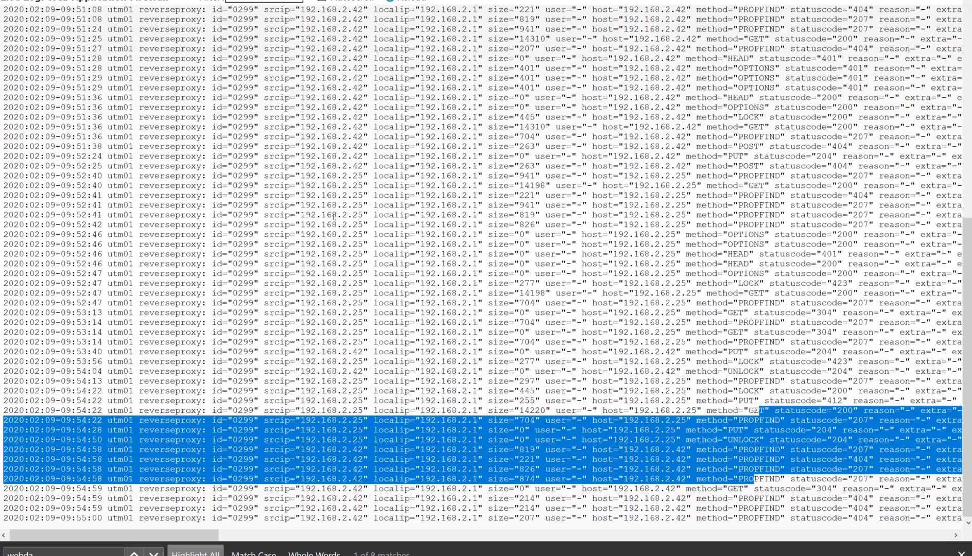
Highlight the 09:55:17 LOCK/PUT/UNLOCK entries and the 09:56:14 LOCK in the proxy log, then preview the open Explorer windows
{"action": "scroll", "coordinate": [486, 262], "scroll_direction": "down", "scroll_amount": 2}
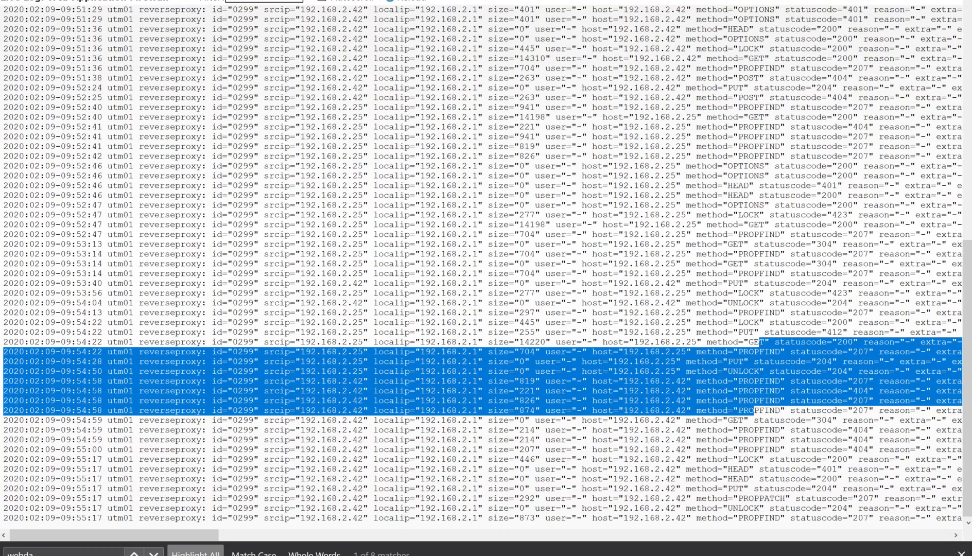
{"action": "left_click_drag", "start_coordinate": [738, 460], "coordinate": [801, 459]}
{"action": "left_click_drag", "start_coordinate": [723, 489], "coordinate": [780, 508]}
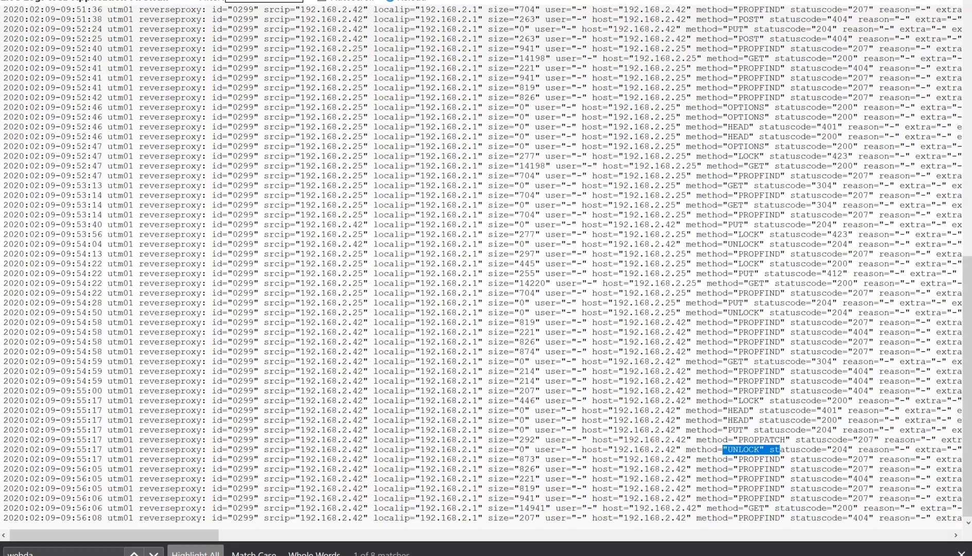
{"action": "left_click_drag", "start_coordinate": [769, 430], "coordinate": [753, 518]}
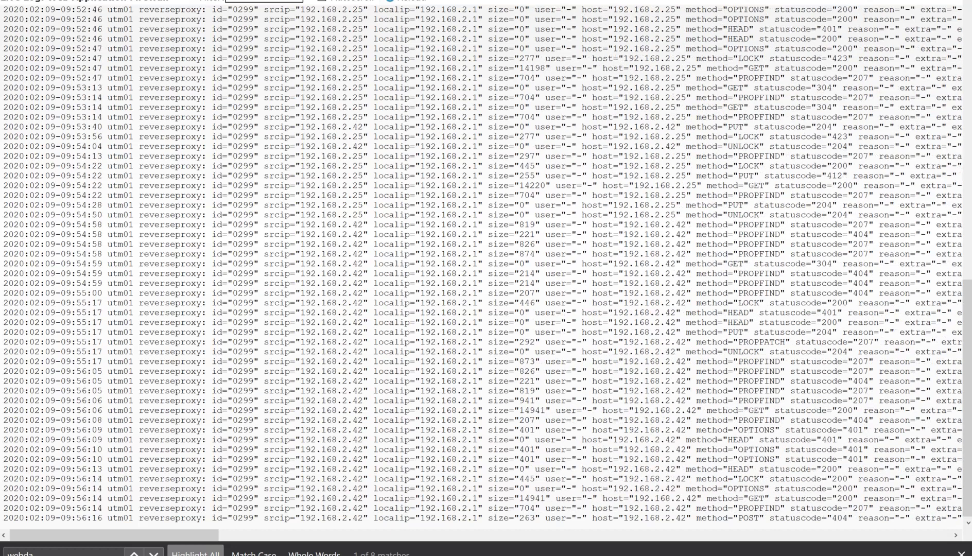
{"action": "left_click_drag", "start_coordinate": [733, 479], "coordinate": [785, 479]}
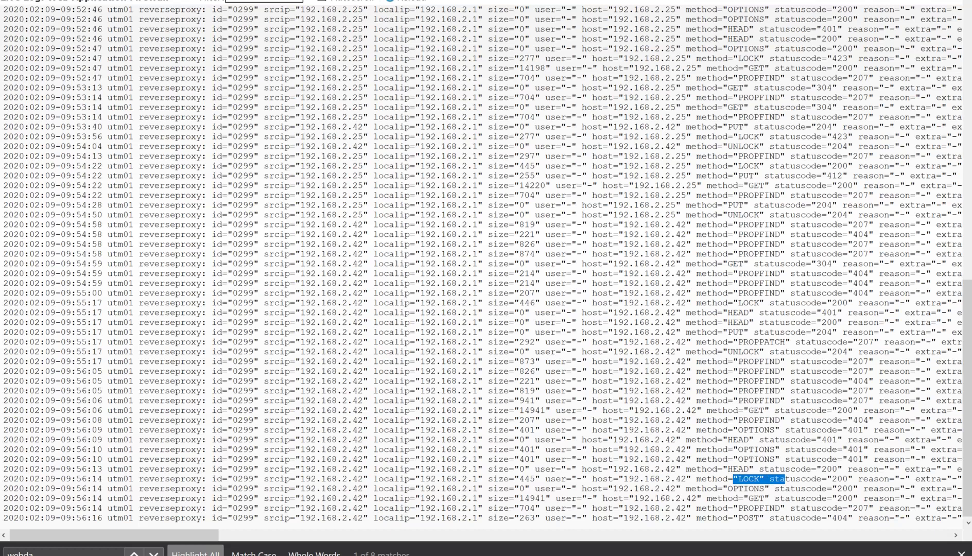
{"action": "left_click", "coordinate": [242, 555]}
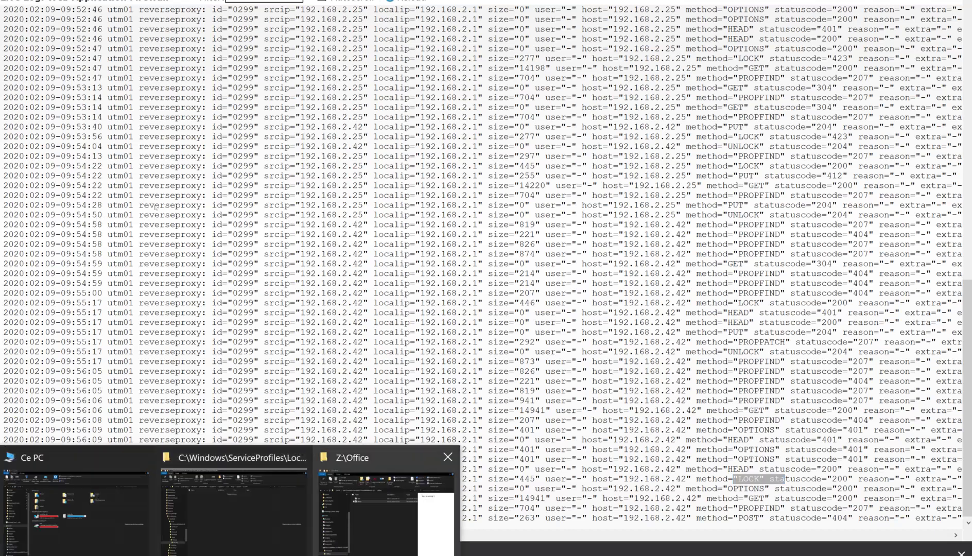
Delete the Word file from the Office folder on drive Z
{"action": "left_click", "coordinate": [386, 510]}
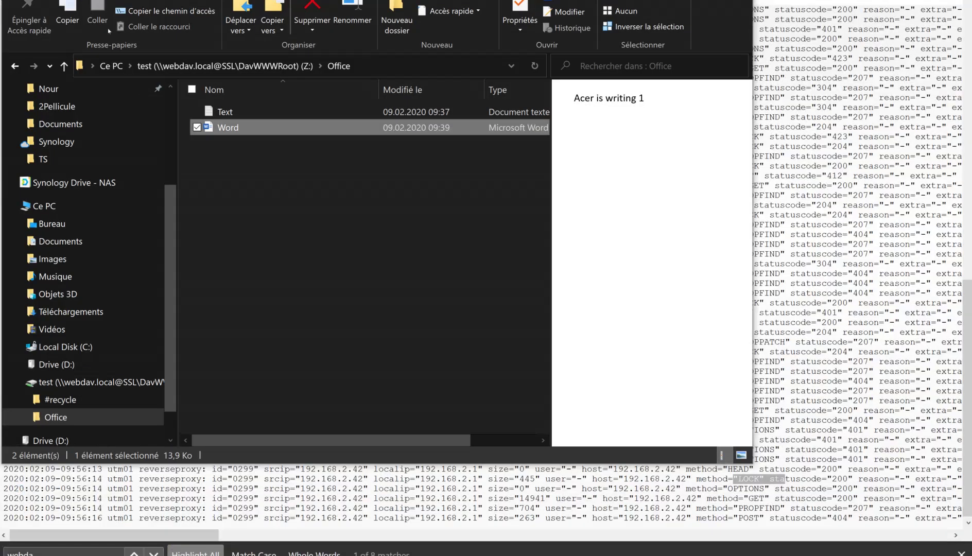
{"action": "key", "text": "F5"}
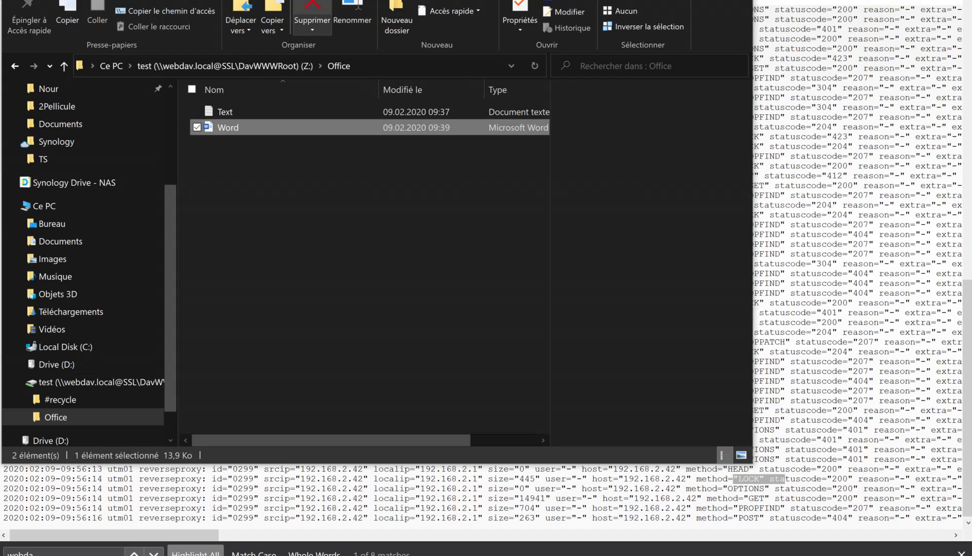
{"action": "left_click", "coordinate": [312, 11]}
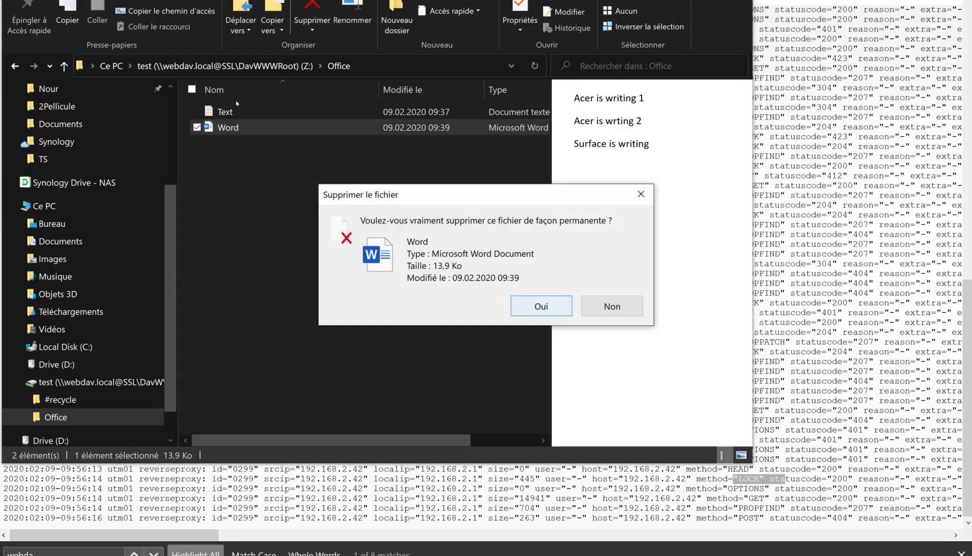
{"action": "key", "text": "Return"}
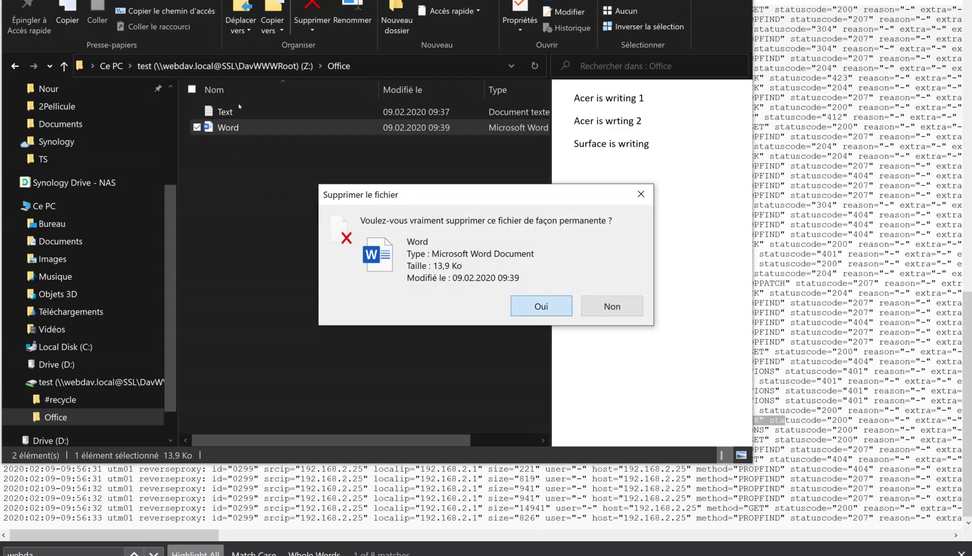
Inspect the 09:56:36 DELETE entry returning 423 in the reverse-proxy log
{"action": "key", "text": "alt+Tab"}
{"action": "key", "text": "shift+Down"}
{"action": "key", "text": "shift+Down"}
{"action": "key", "text": "shift+Down"}
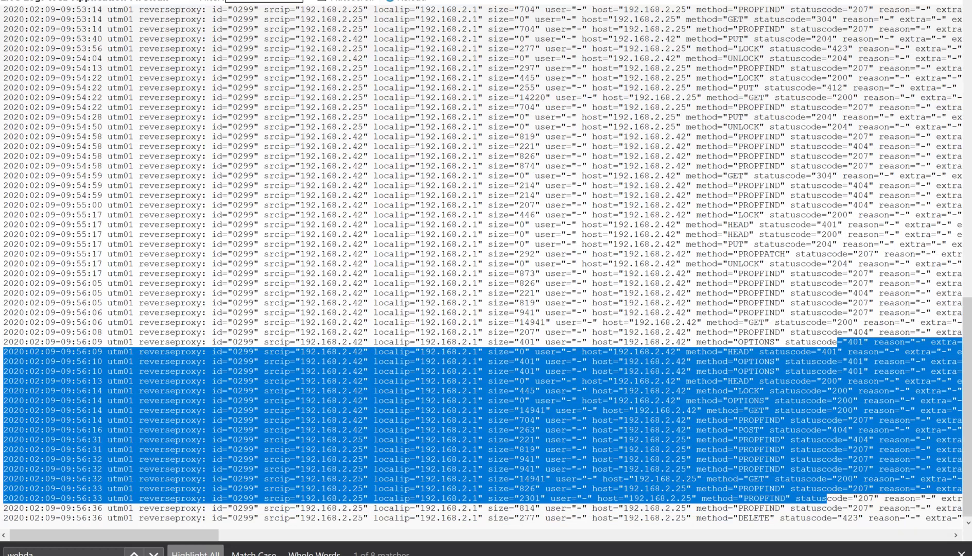
{"action": "double_click", "coordinate": [753, 519]}
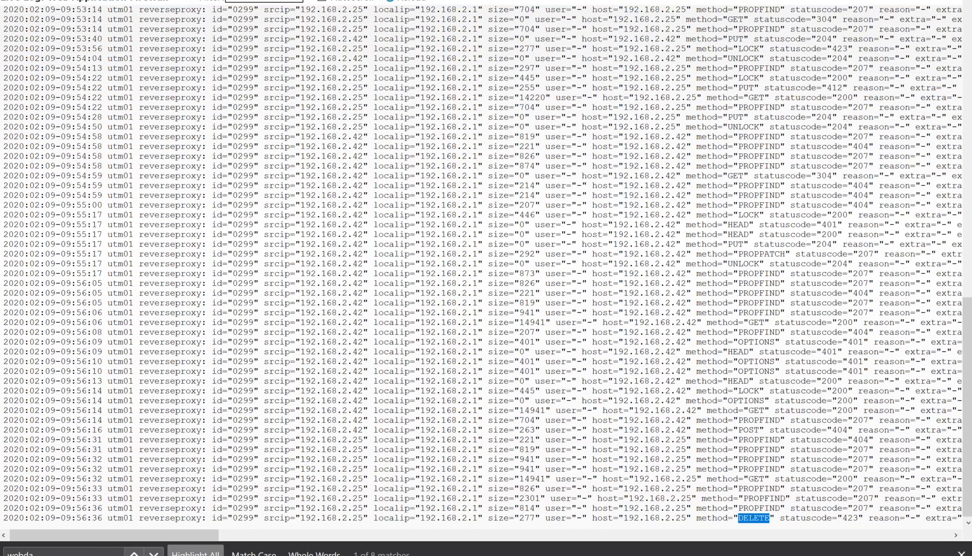
{"action": "key", "text": "alt+Tab"}
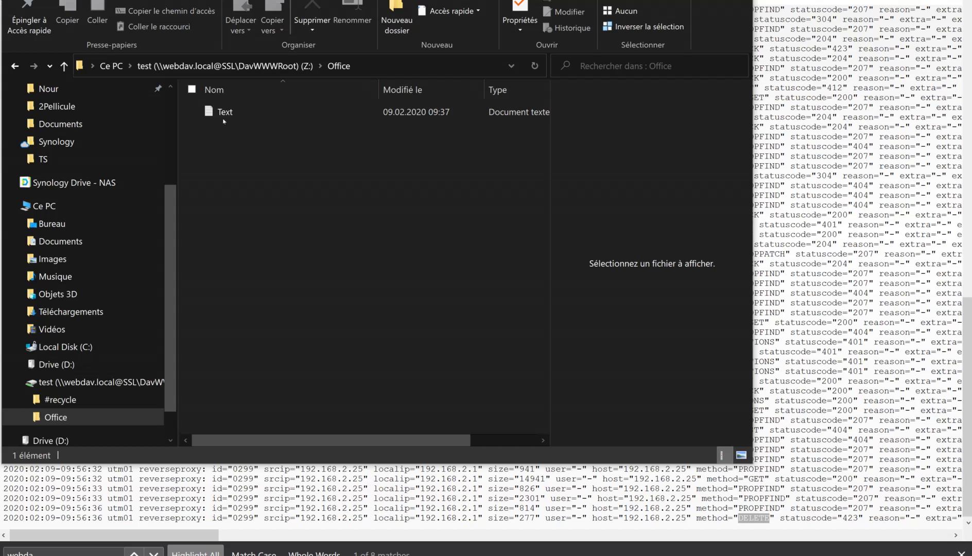
Refresh the Office folder listing so the Word file reappears
{"action": "key", "text": "shift+F10"}
{"action": "key", "text": "Up"}
{"action": "key", "text": "Up"}
{"action": "key", "text": "Up"}
{"action": "key", "text": "Up"}
{"action": "key", "text": "Up"}
{"action": "key", "text": "Up"}
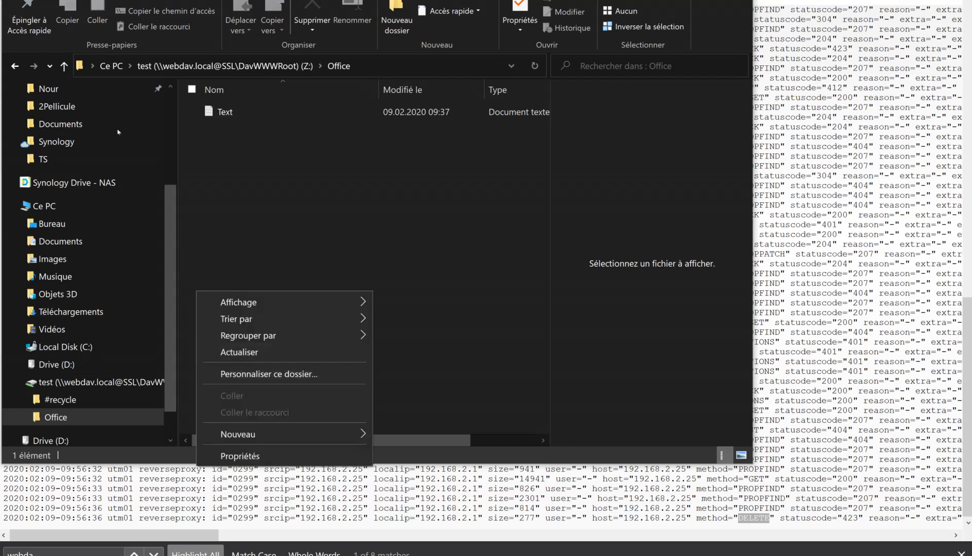
{"action": "key", "text": "Return"}
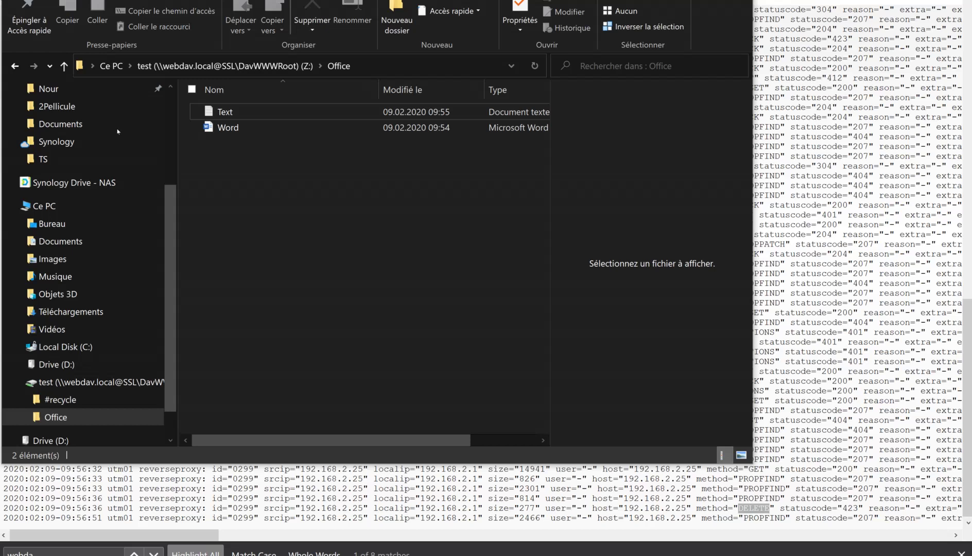
Check the DELETE entry in the log, then move on to the OneNote network sketch
{"action": "key", "text": "alt+Tab"}
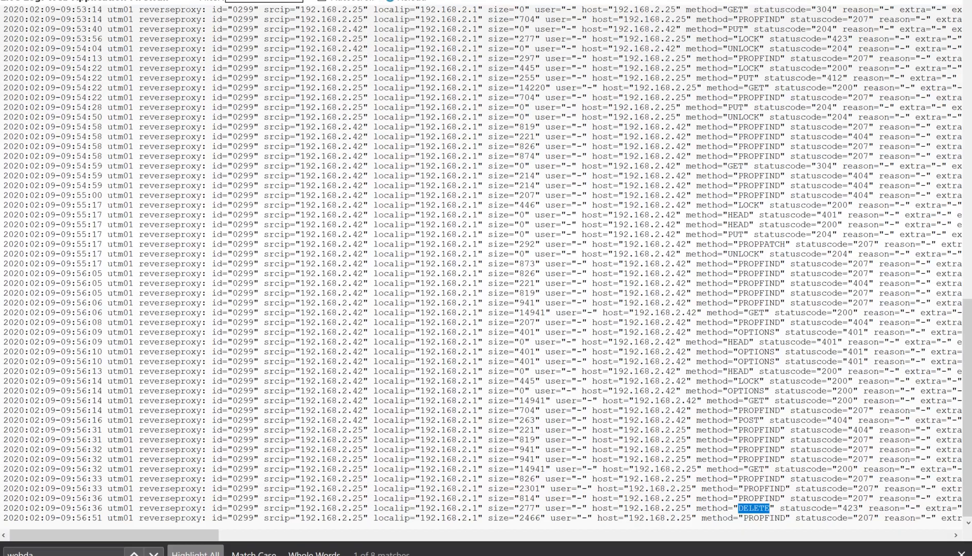
{"action": "key", "text": "alt+Tab"}
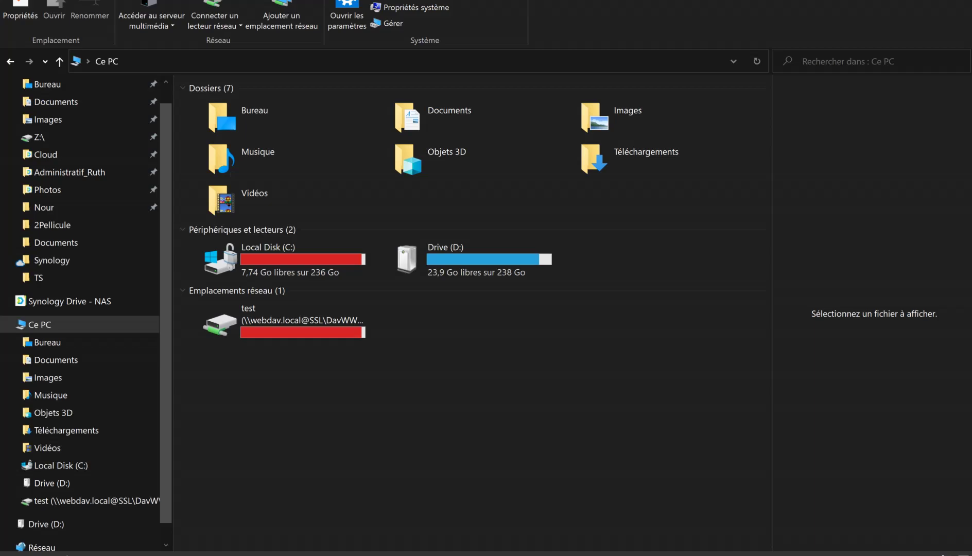
{"action": "key", "text": "alt+Tab"}
{"action": "key", "text": "alt+Tab"}
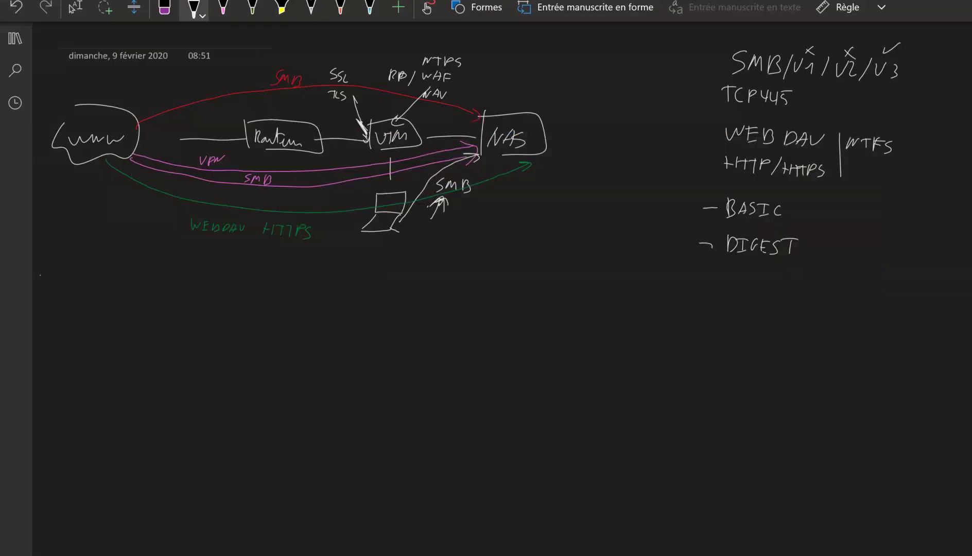
Open the local TfsStore\Tfs_DAV cache folder full-screen and select its cached 15 Ko Word document
{"action": "key", "text": "super+d"}
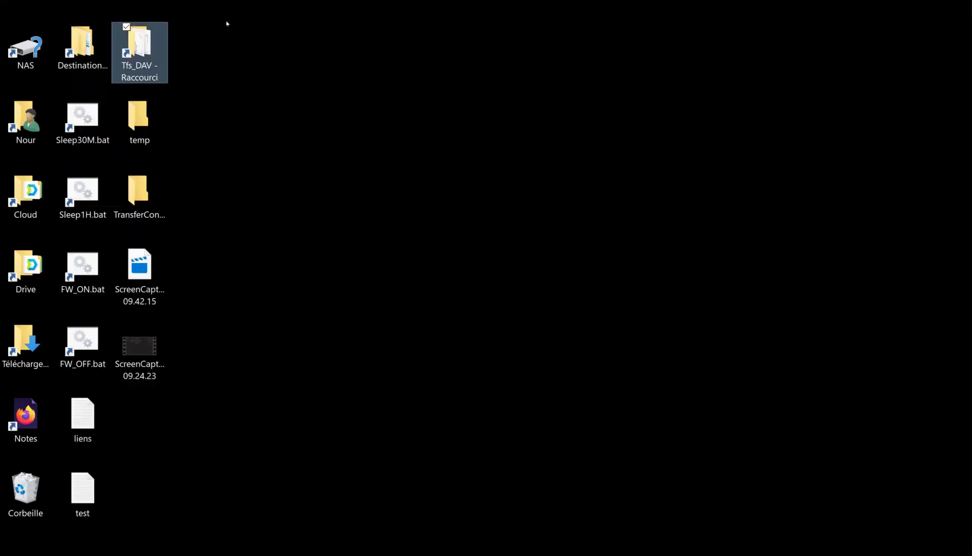
{"action": "double_click", "coordinate": [154, 49]}
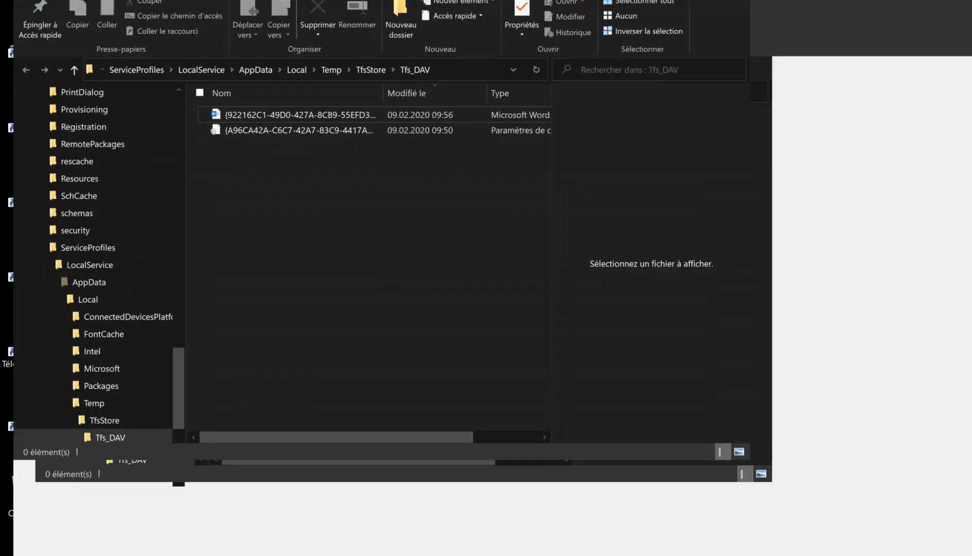
{"action": "key", "text": "super+Up"}
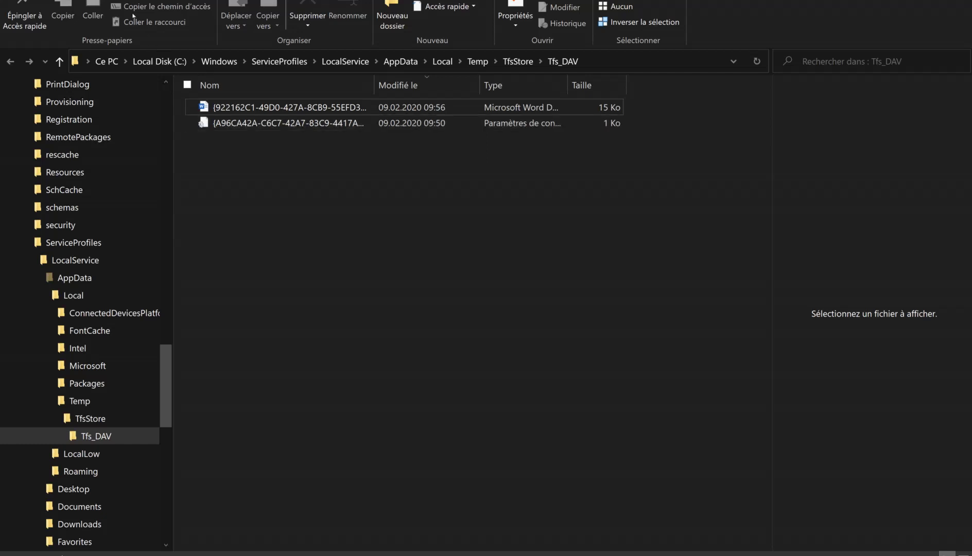
{"action": "key", "text": "Down"}
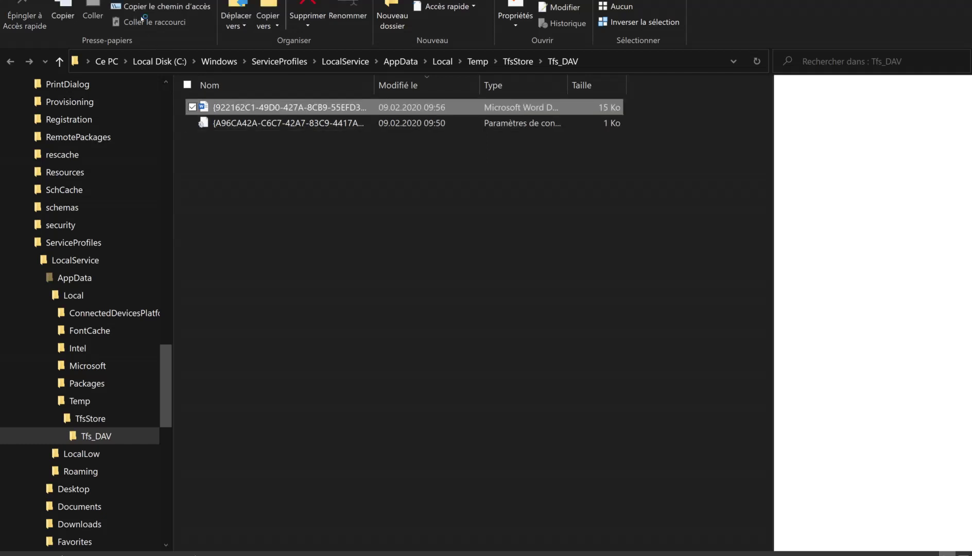
Open the cached {922162C1…} Word document from Tfs_DAV in Word
{"action": "key", "text": "Return"}
Close the Tfs_DAV Explorer window with Alt+F4
{"action": "key", "text": "alt+F4"}
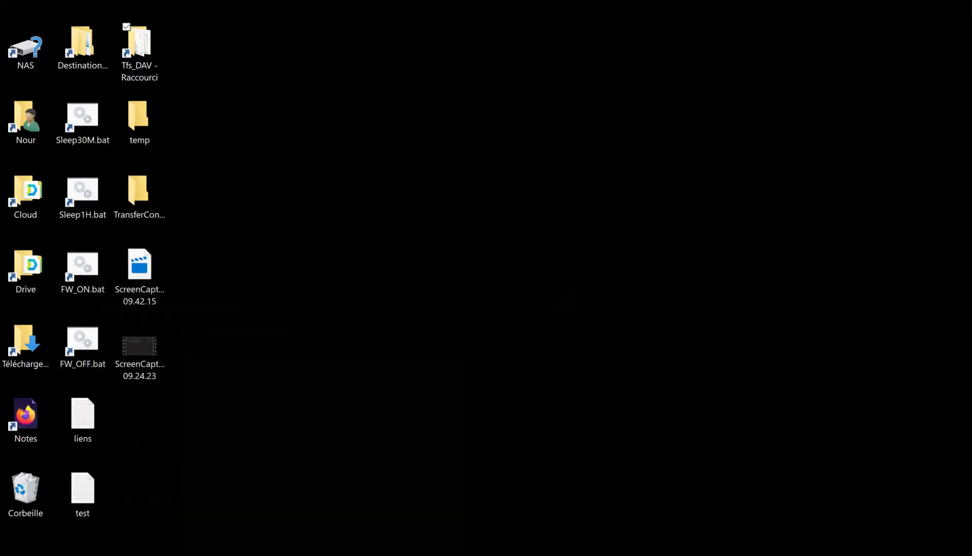